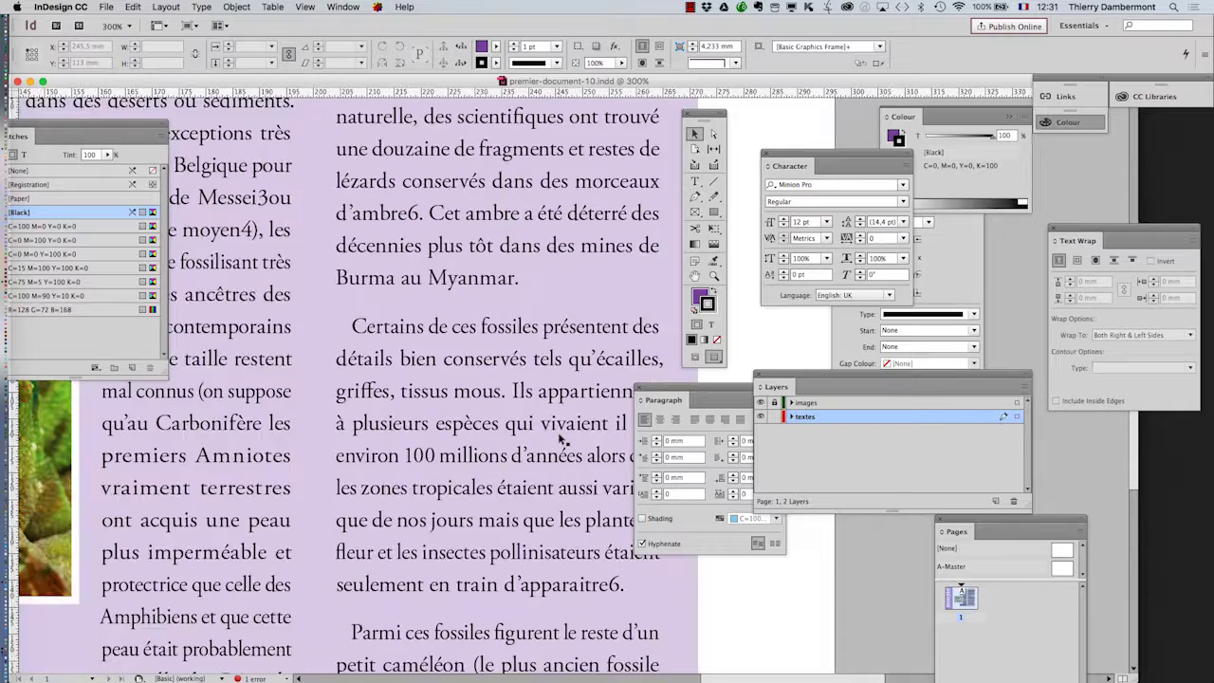
Select the two-column text frame and move the Character and Tools panels clear of its text.
scroll(560, 439, down, 2)
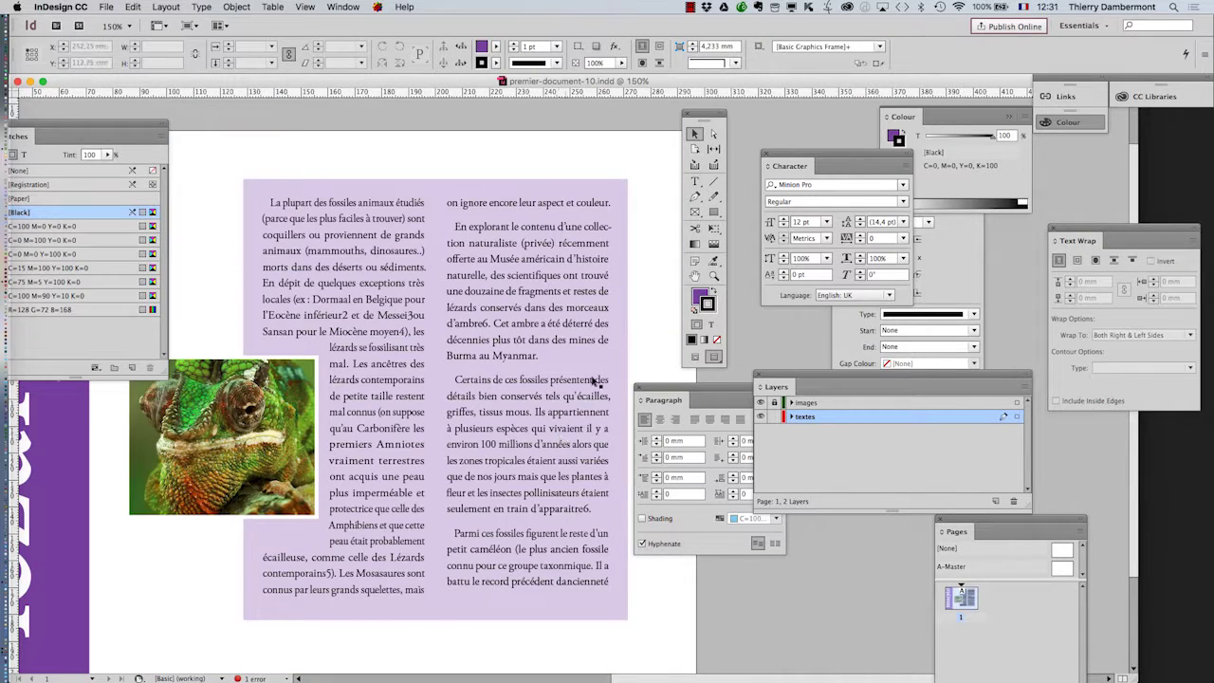
key(super+a)
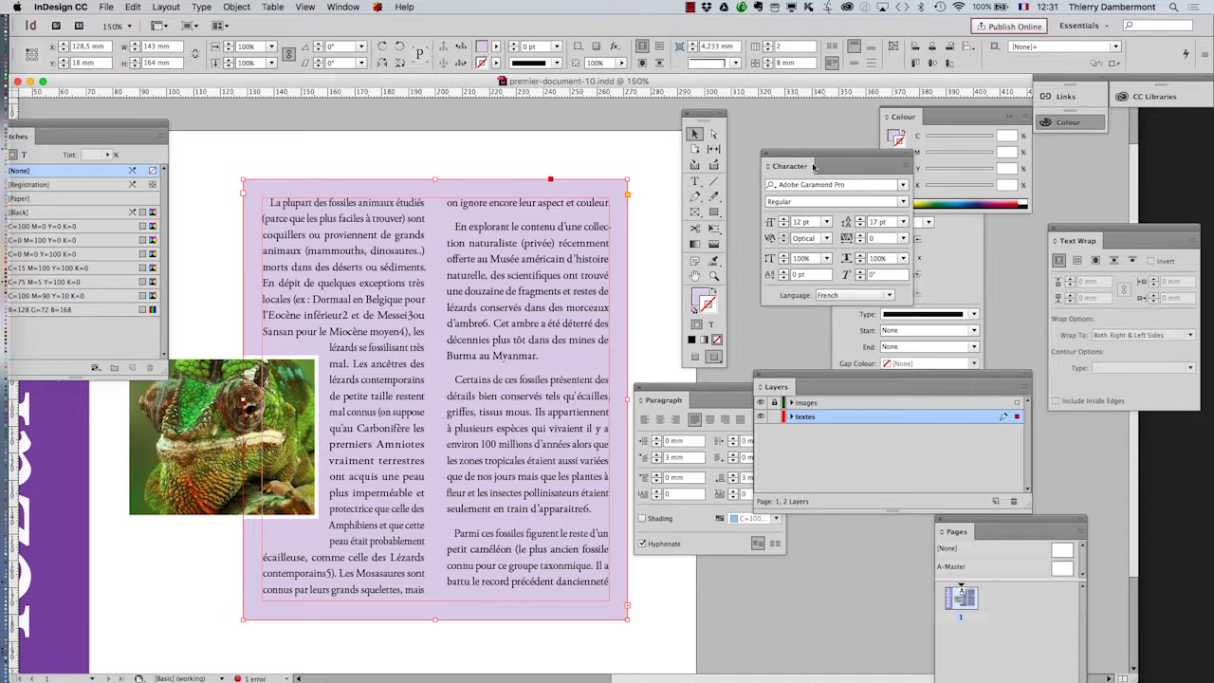
mouse_move(804, 156)
mouse_down()
mouse_move(583, 157)
mouse_move(679, 258)
mouse_move(667, 272)
mouse_up()
drag(703, 118, 207, 140)
drag(676, 273, 692, 187)
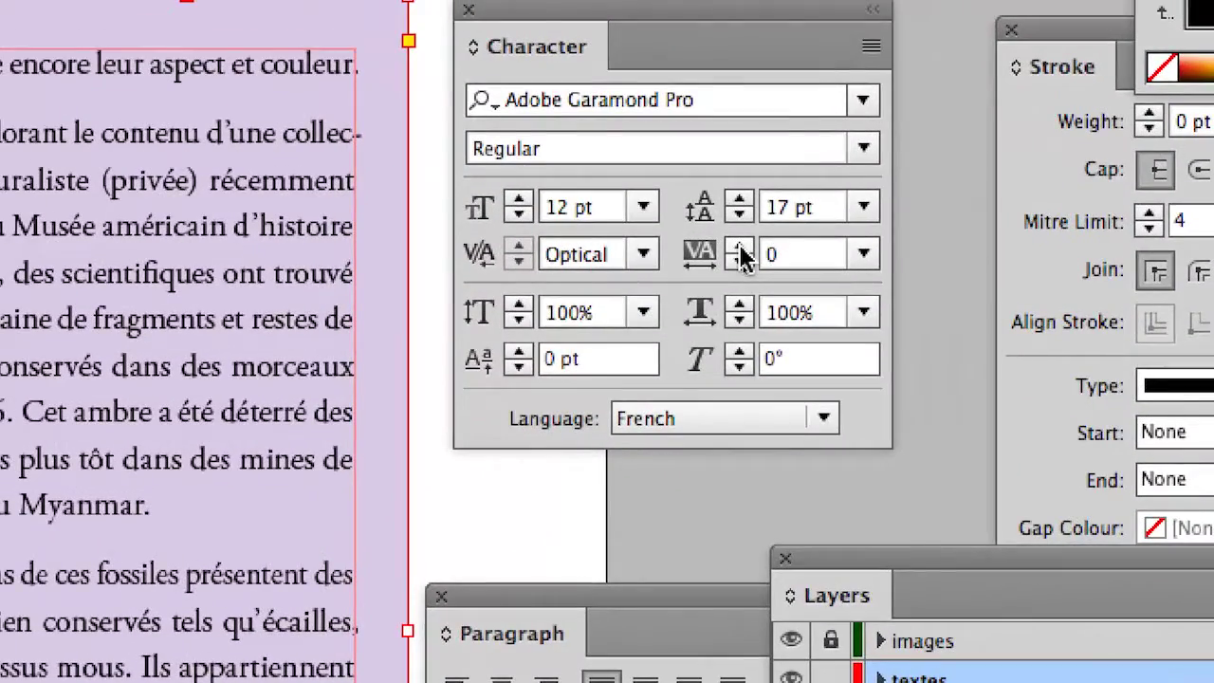
Try tracking values of 20, 24 and 40 on the selected frame's text.
click(740, 248)
click(741, 248)
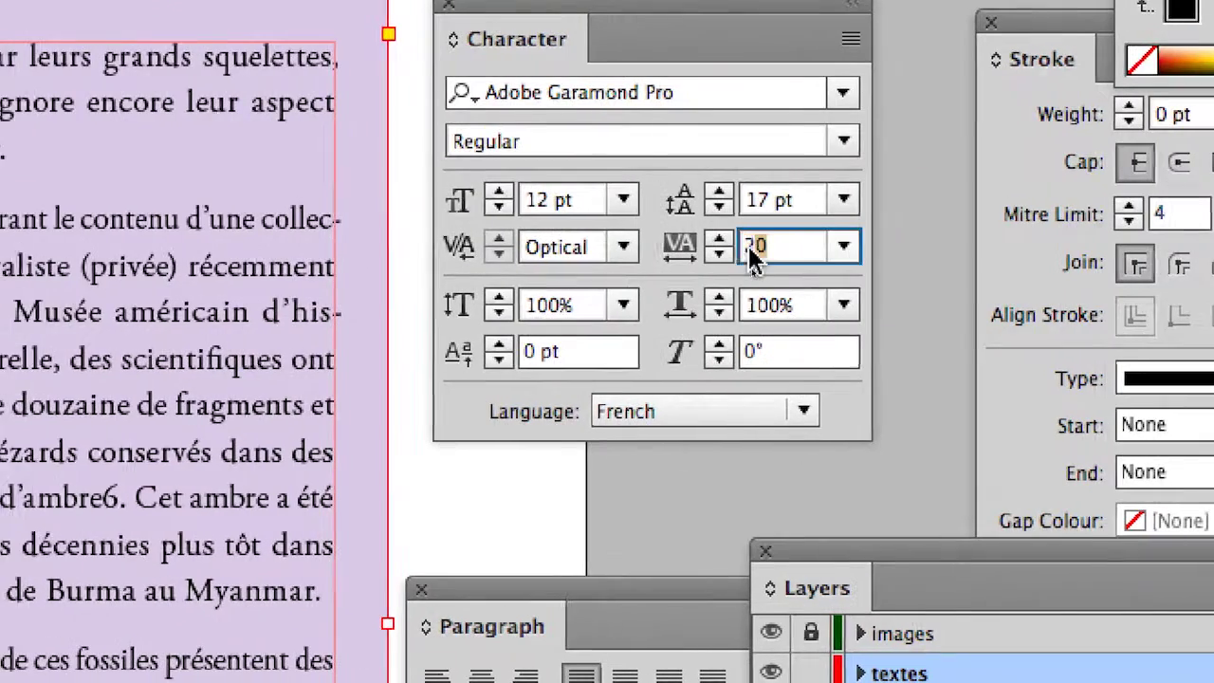
click(755, 256)
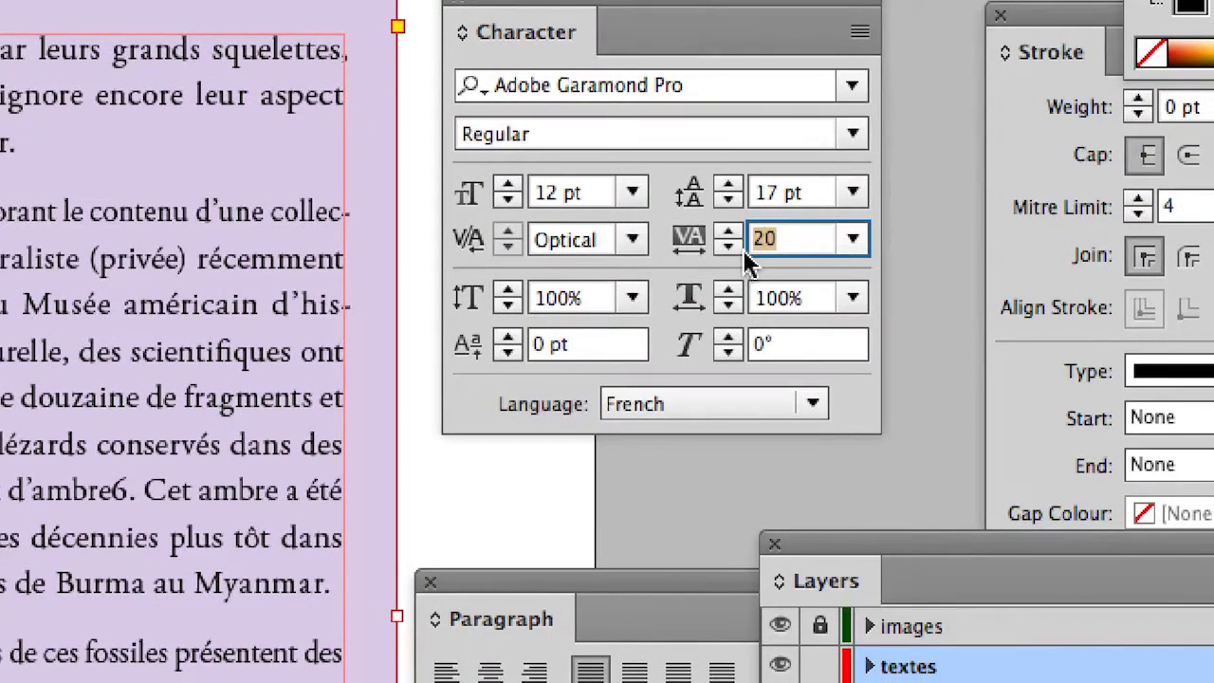
text(24)
key(Tab)
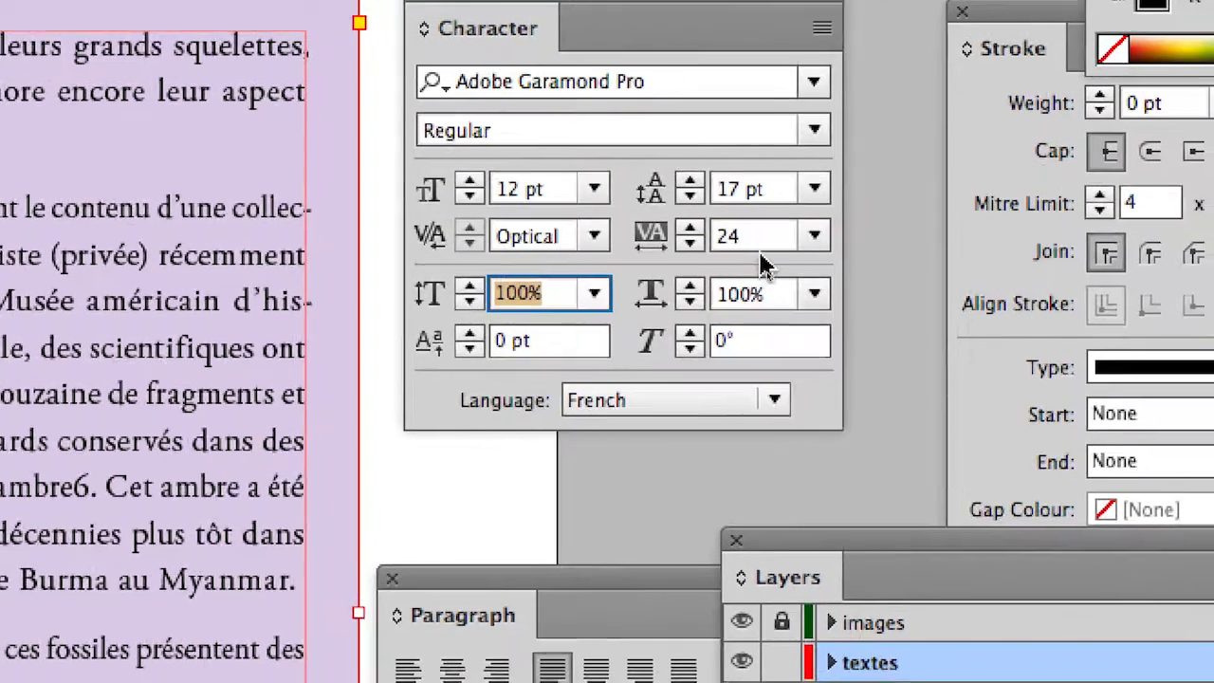
click(754, 243)
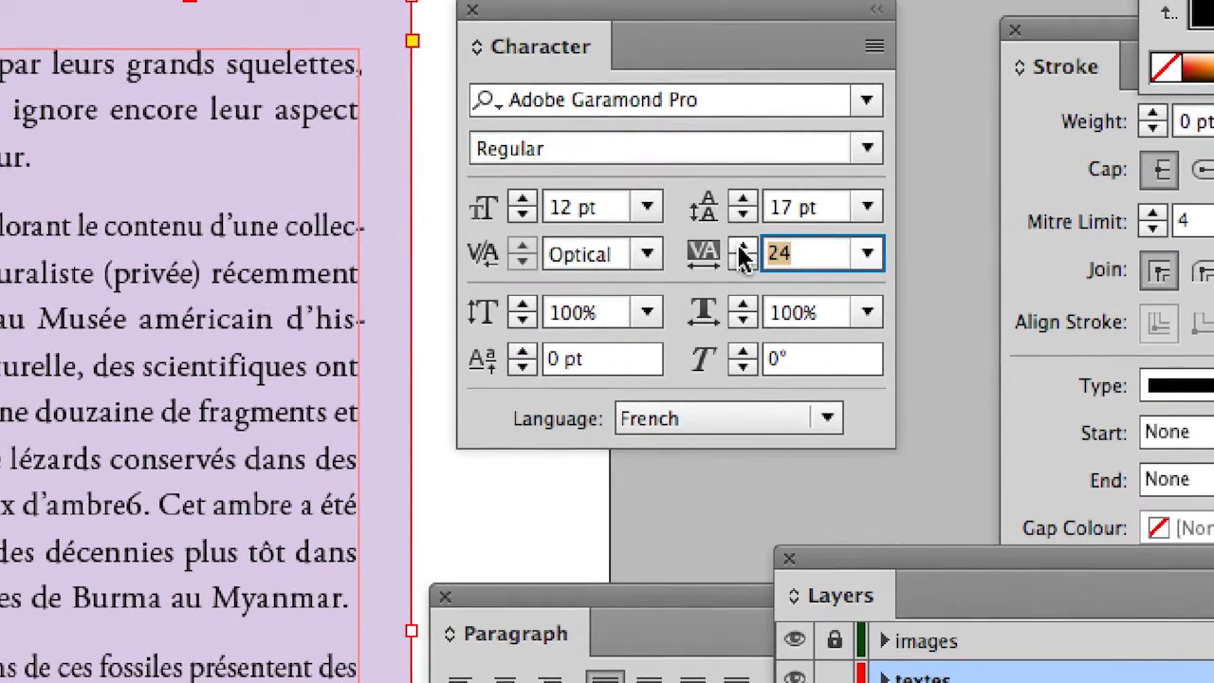
click(742, 248)
click(741, 248)
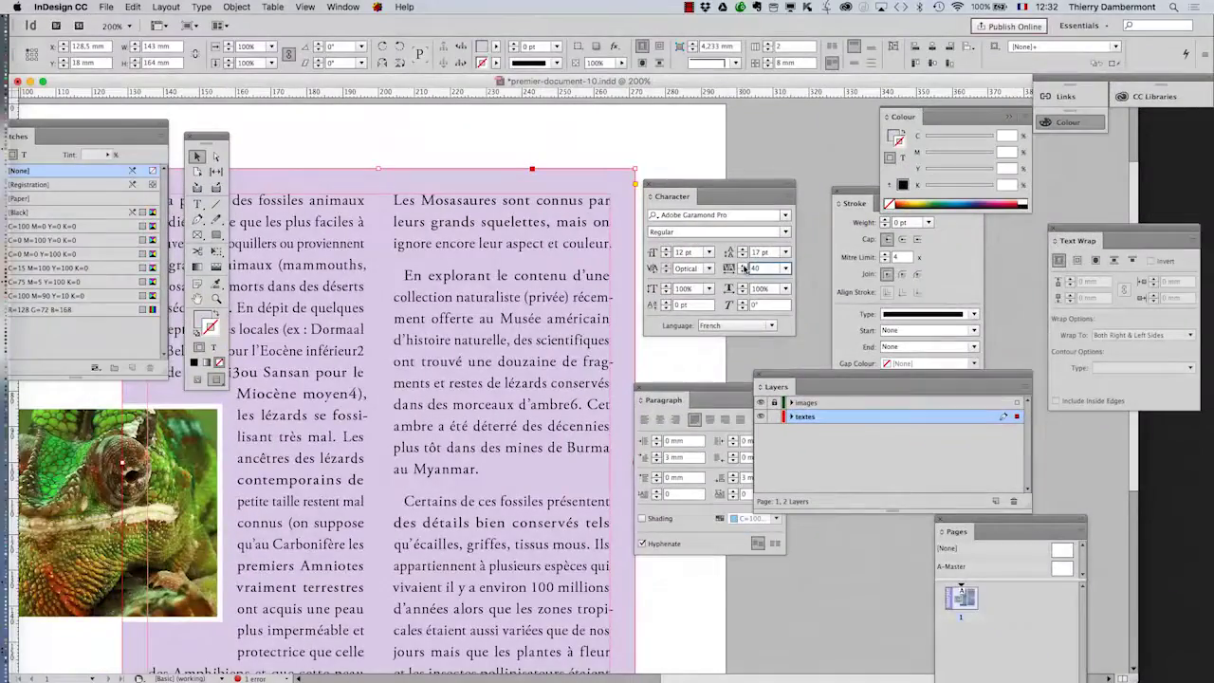
Reduce the text's tracking to 0, settle on 10, and close the Character panel.
click(744, 271)
click(743, 271)
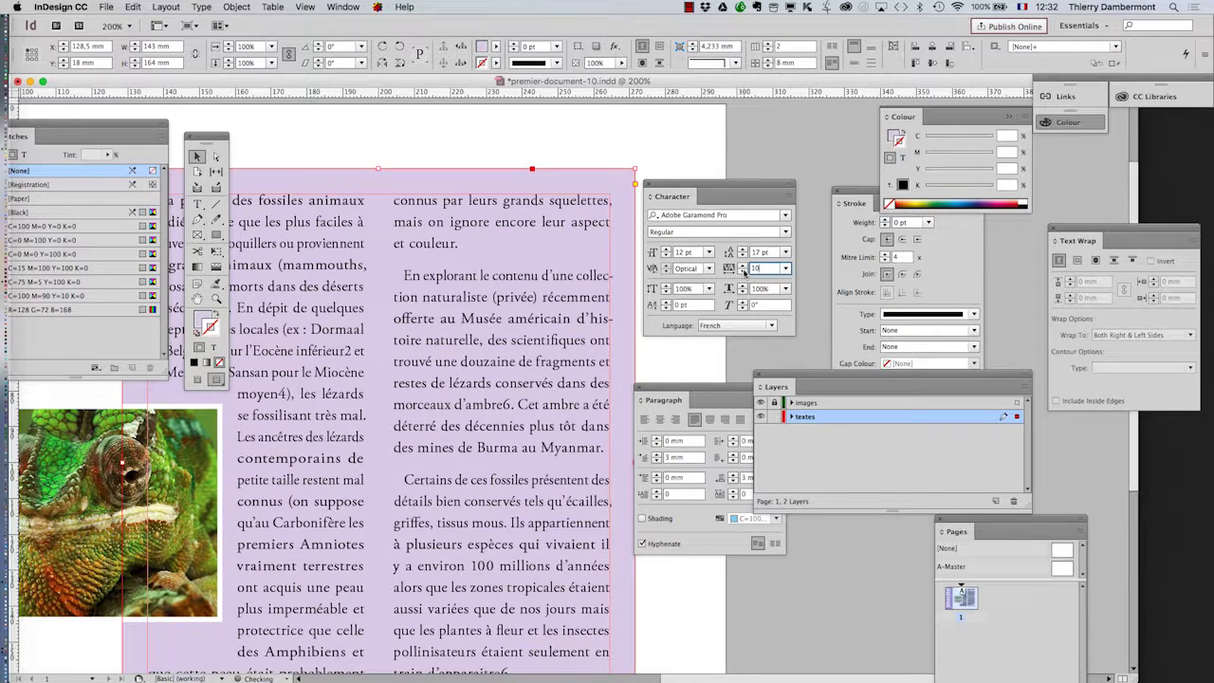
click(743, 271)
click(744, 272)
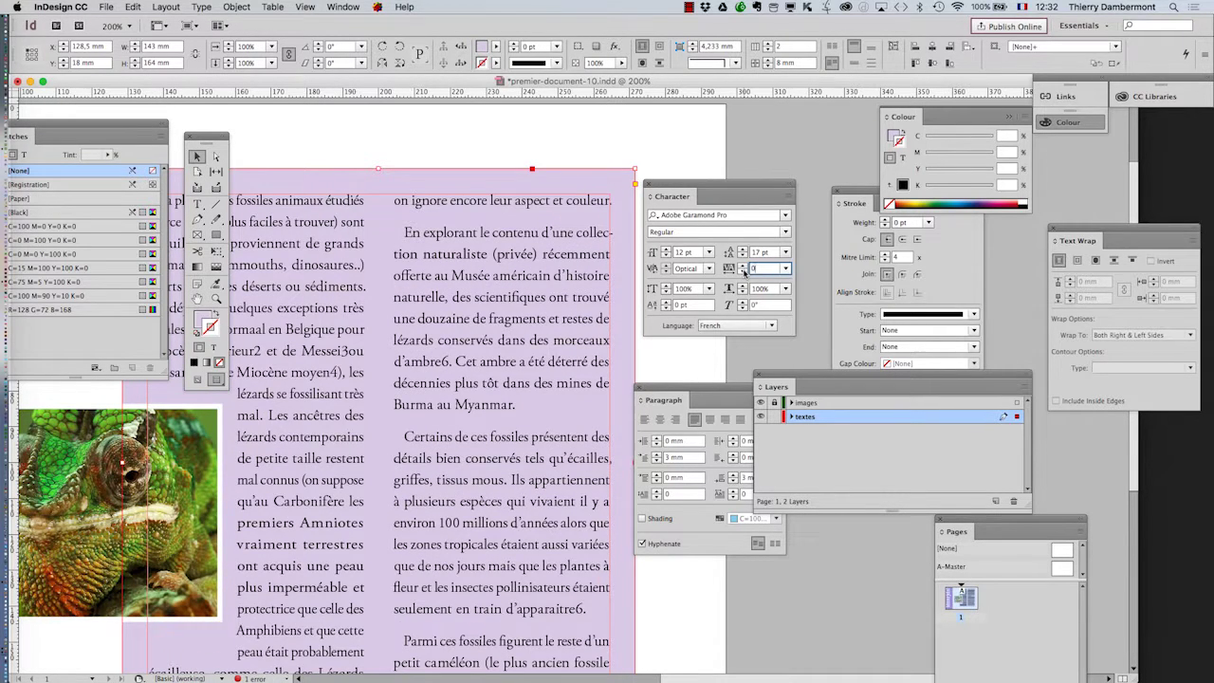
click(744, 270)
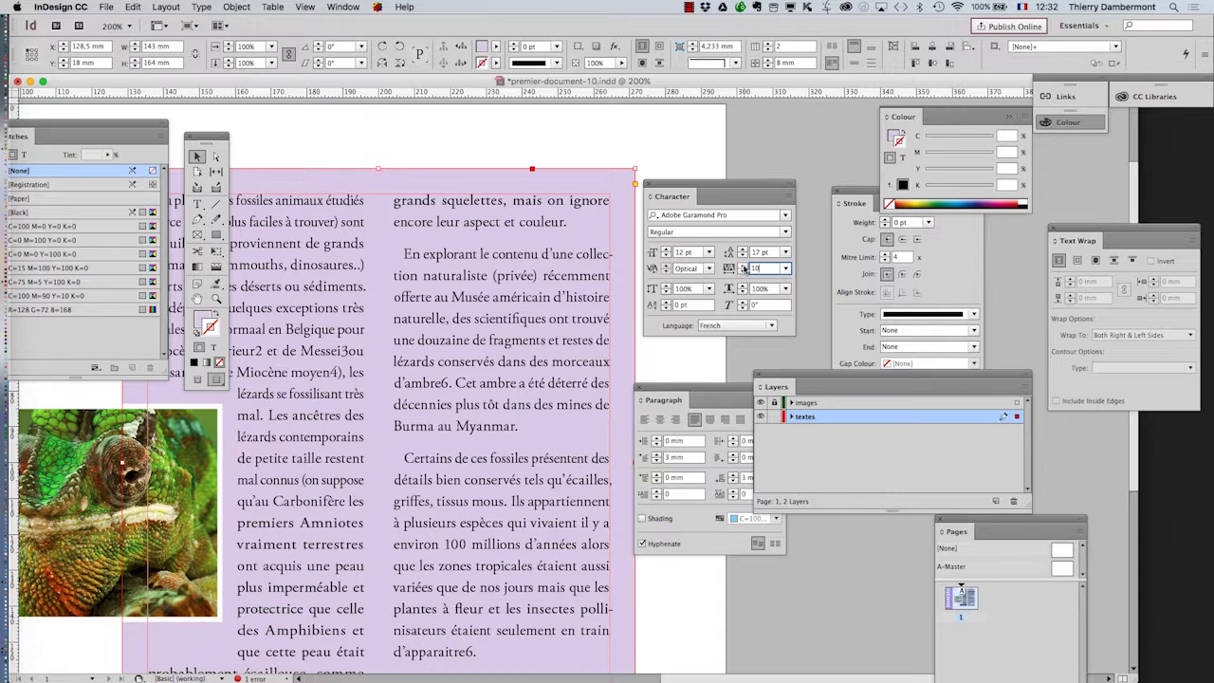
click(650, 185)
Save the document under the new name premier-document-11.indd in the B1A2 ID folder.
click(110, 7)
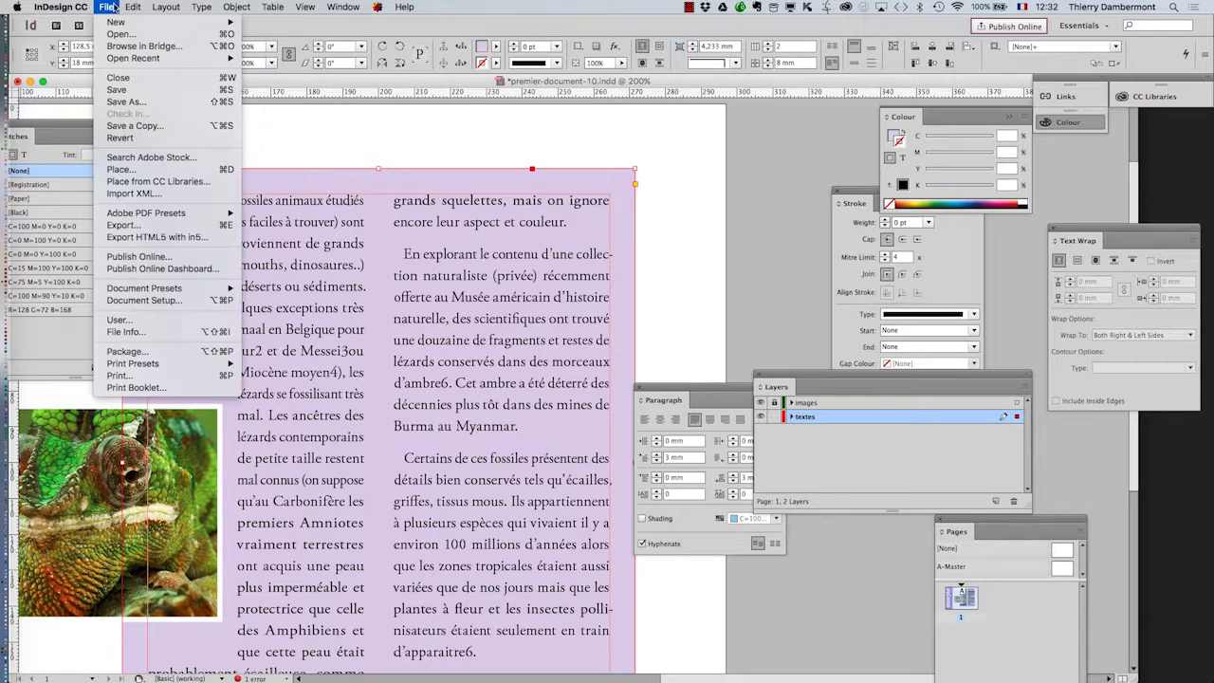
click(127, 101)
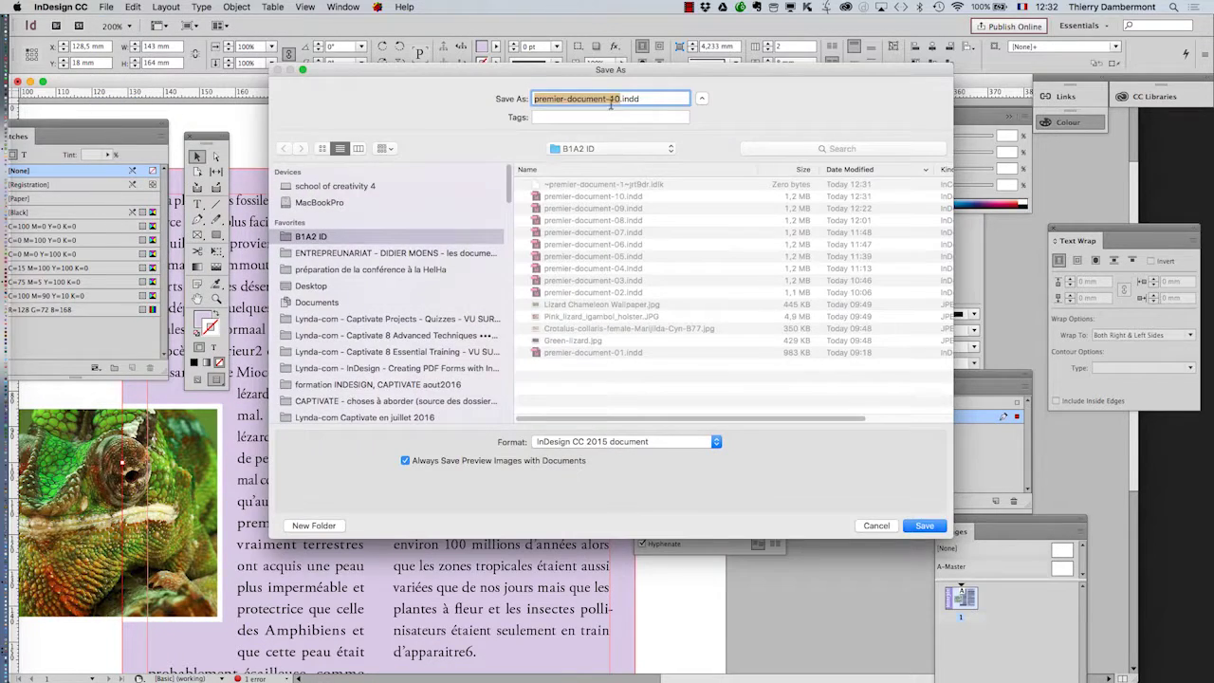
click(618, 99)
key(Return)
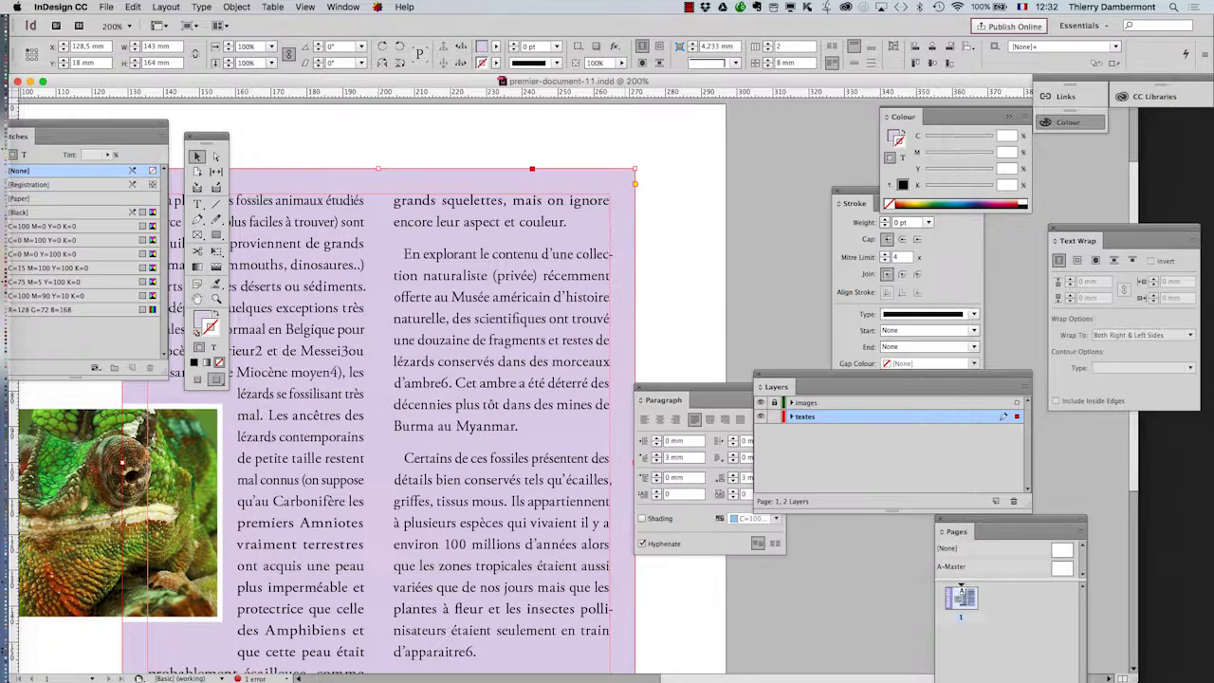
Reopen the Character panel for the selected text frame and close it again.
key(super+minus)
key(super+minus)
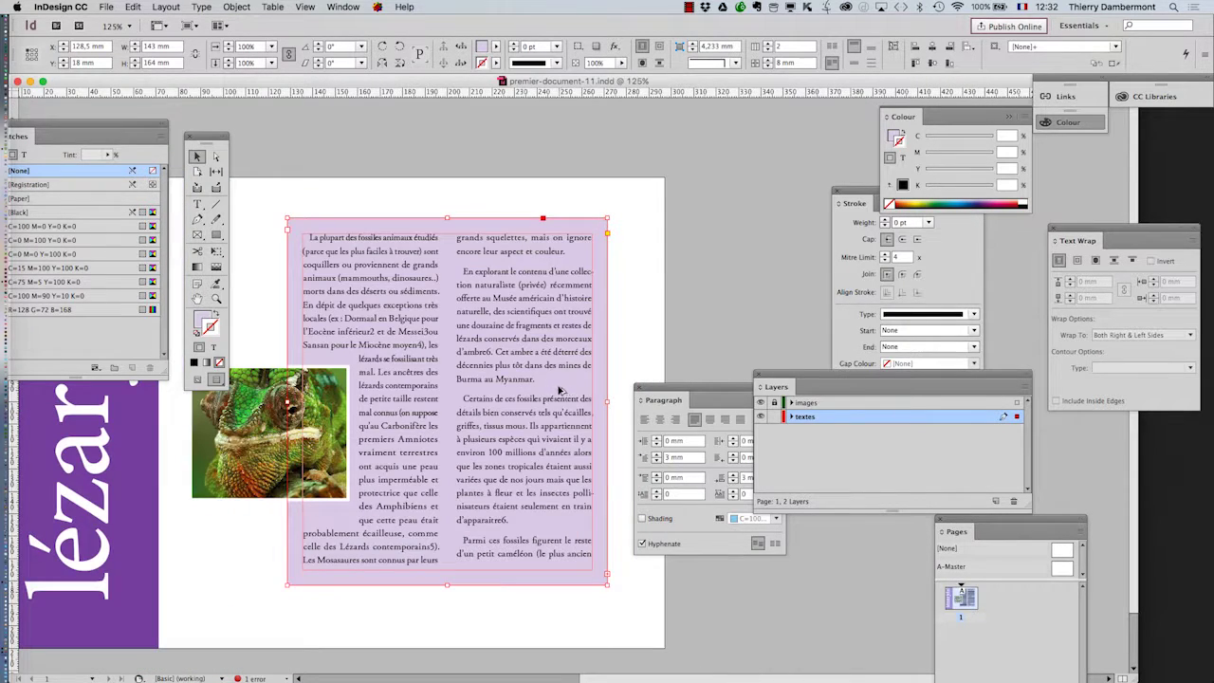
key(super+minus)
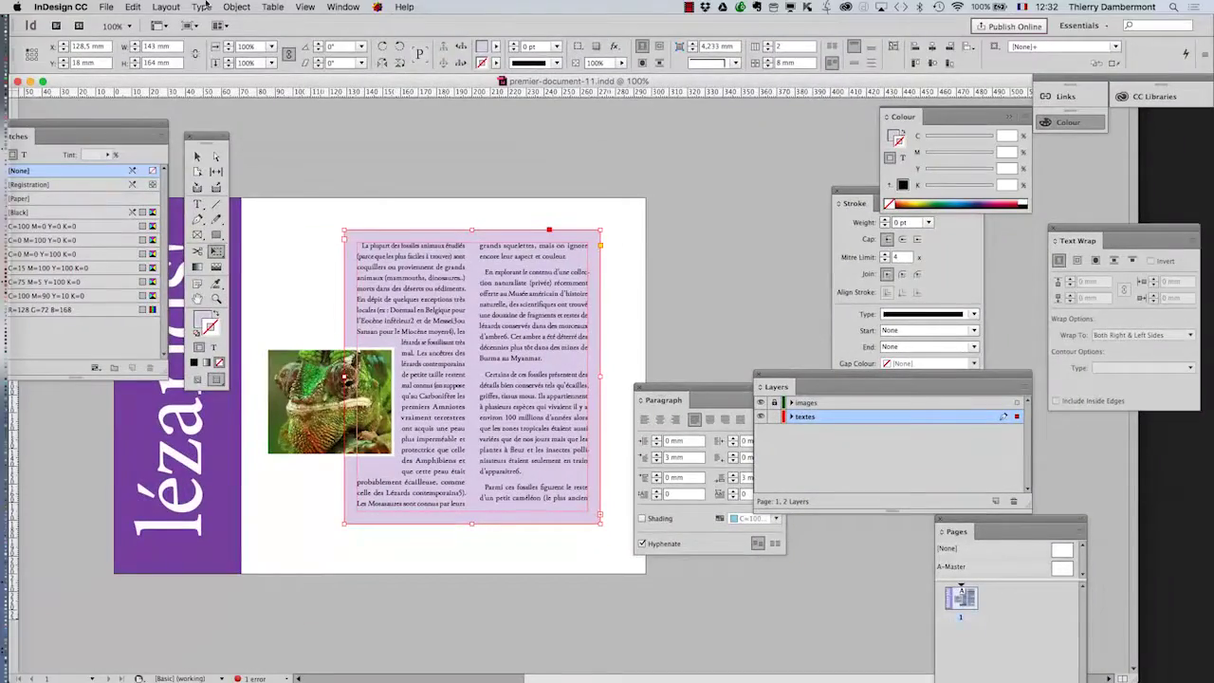
click(205, 5)
click(218, 70)
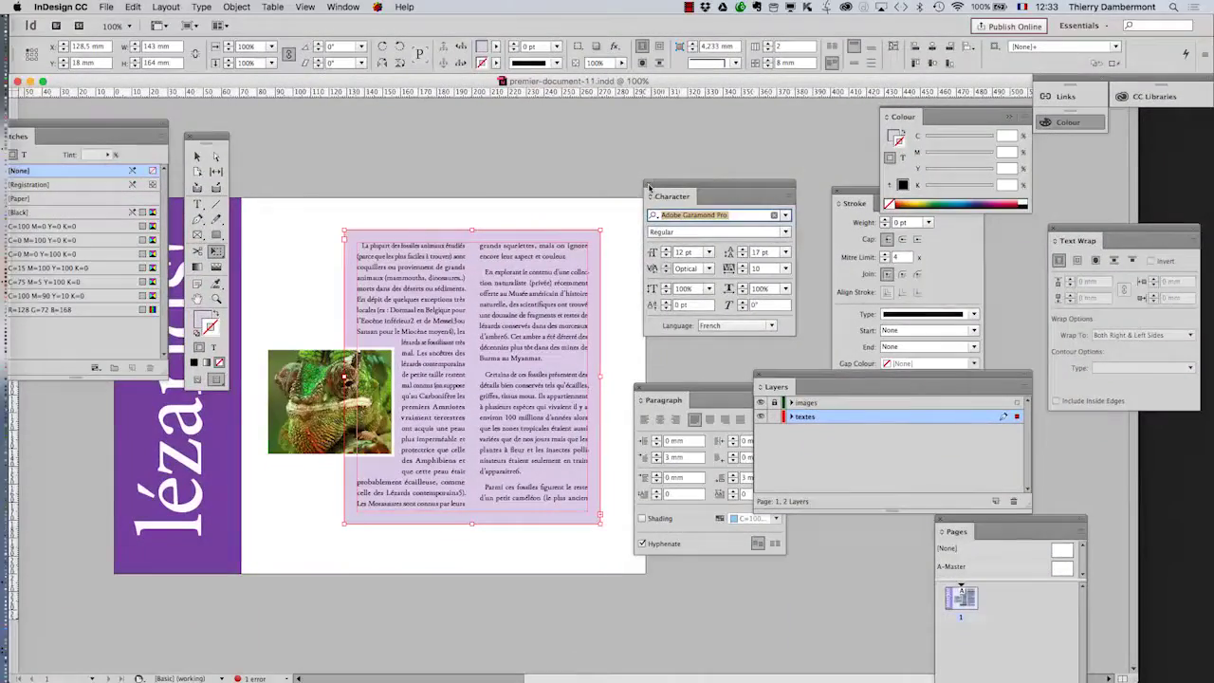
click(646, 182)
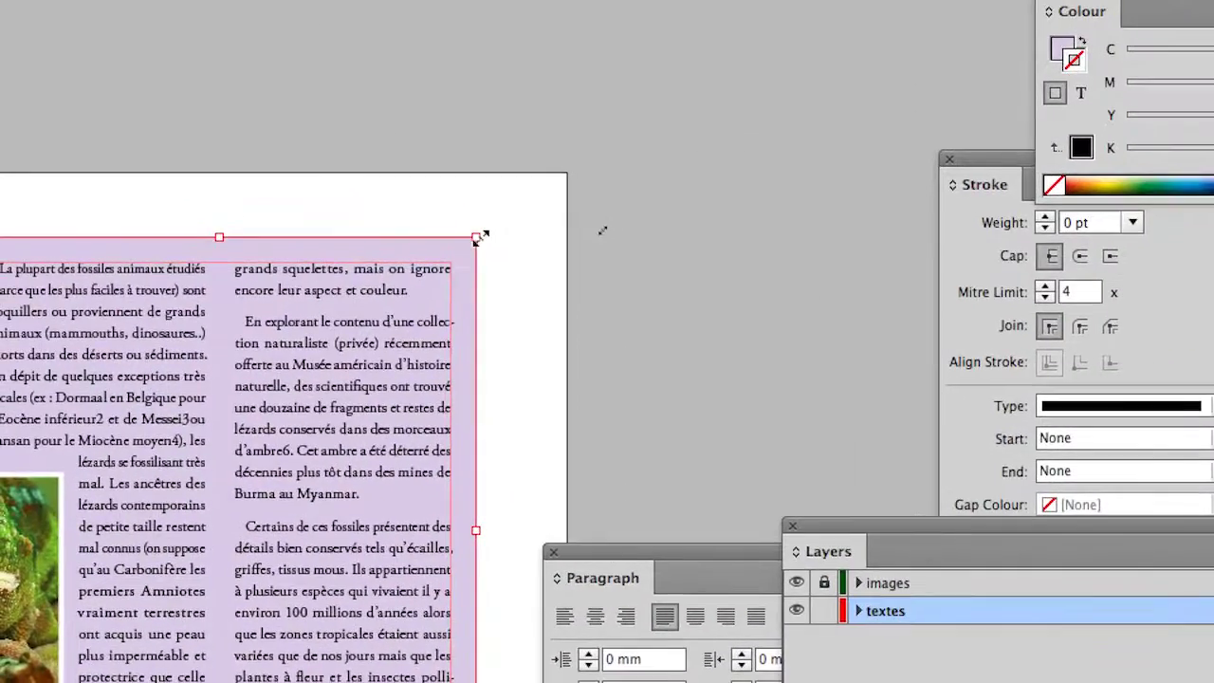
Enlarge the text frame from its centre to about 155 × 178 mm and move it to about X 118, Y 13 mm.
mouse_move(481, 237)
mouse_down()
mouse_move(522, 216)
mouse_move(500, 228)
mouse_up()
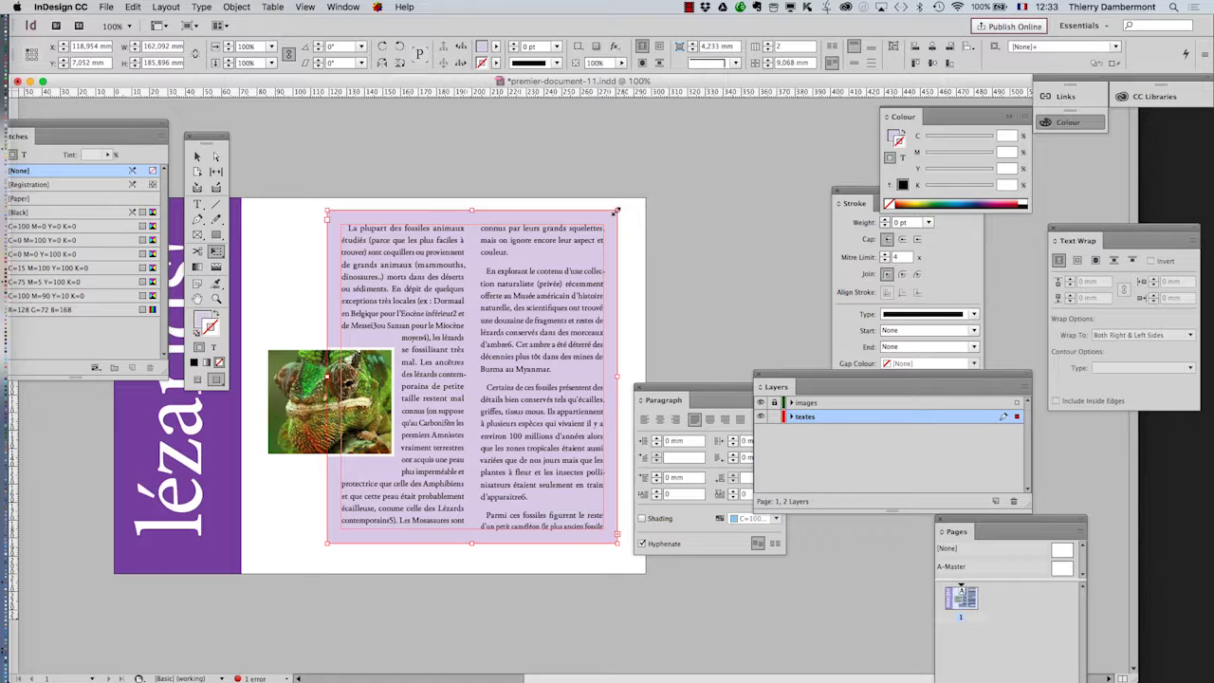
drag(616, 210, 608, 214)
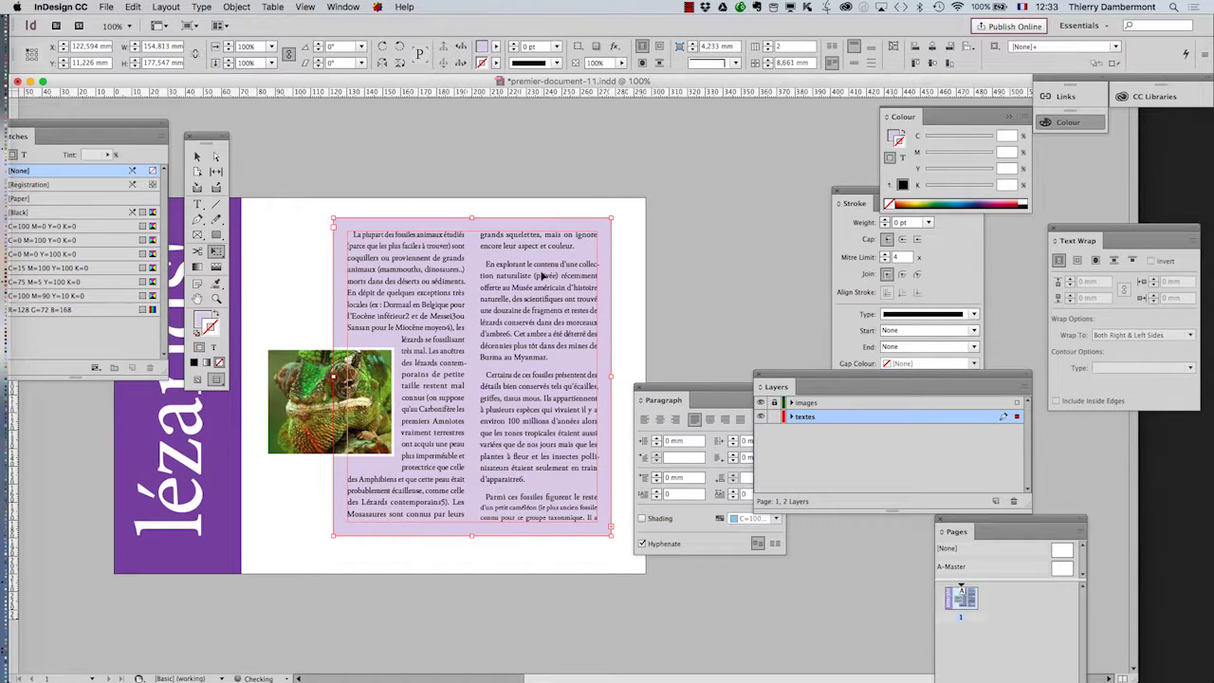
drag(575, 387, 566, 391)
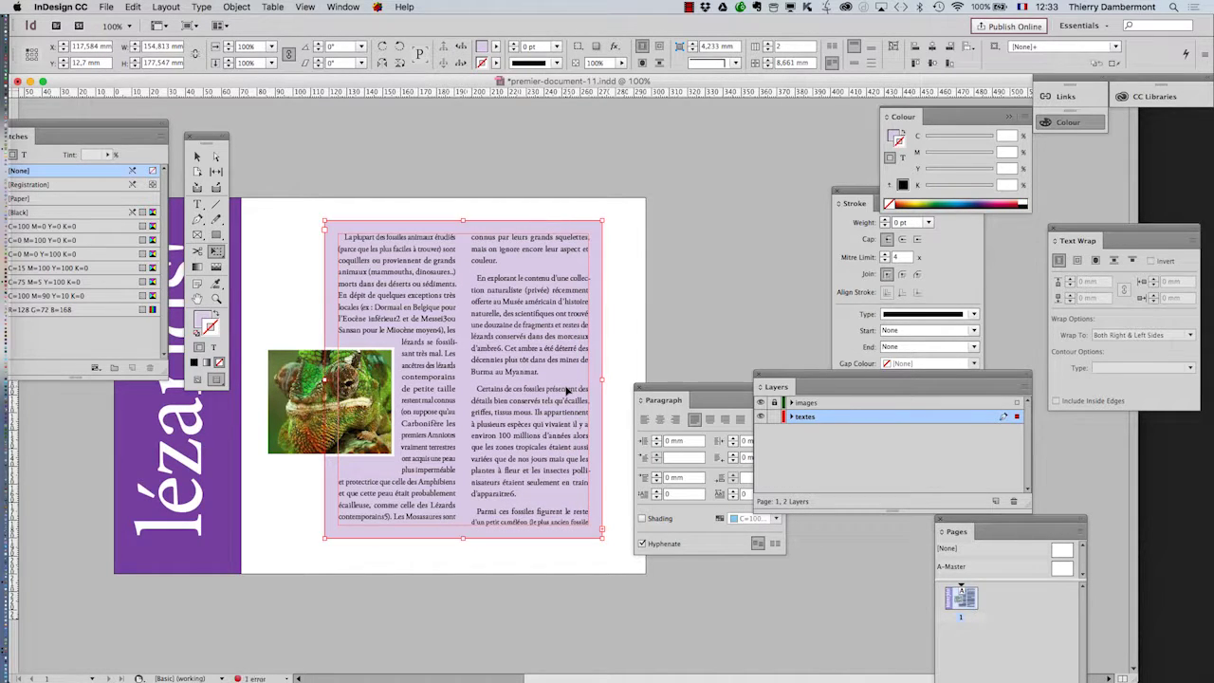
With the Selection tool, shorten the text frame to about 155 mm high, widen it on both sides, and shift it slightly right.
click(197, 156)
drag(323, 221, 304, 258)
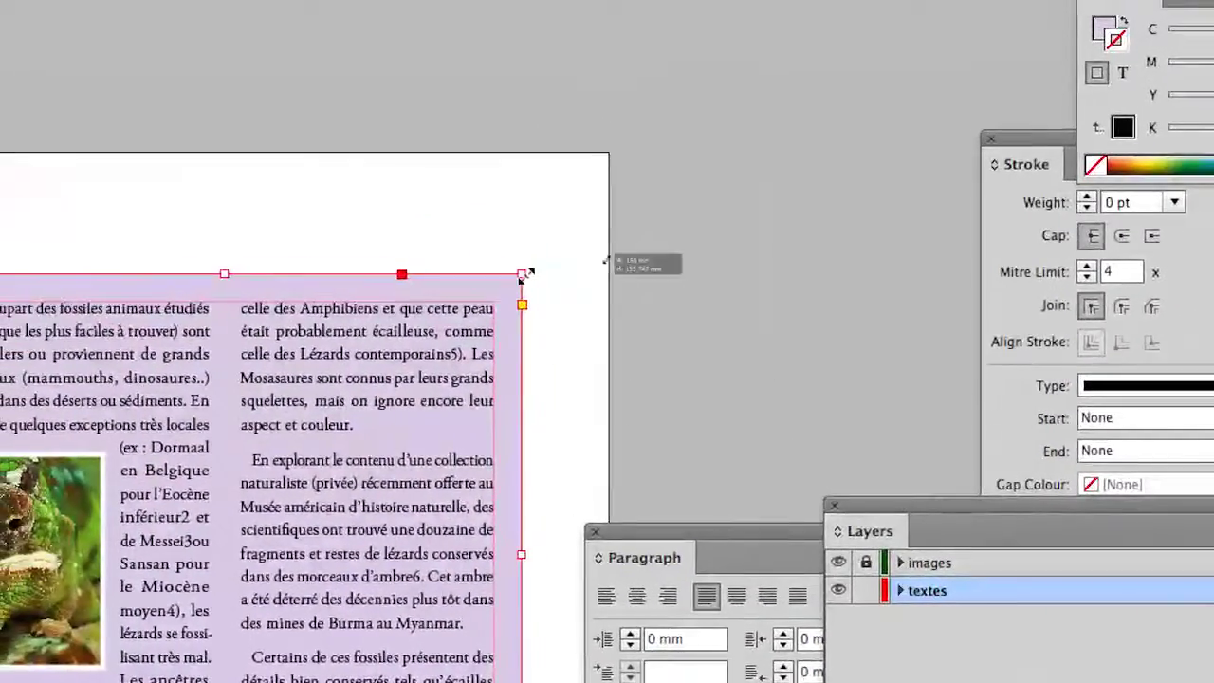
drag(523, 275, 546, 276)
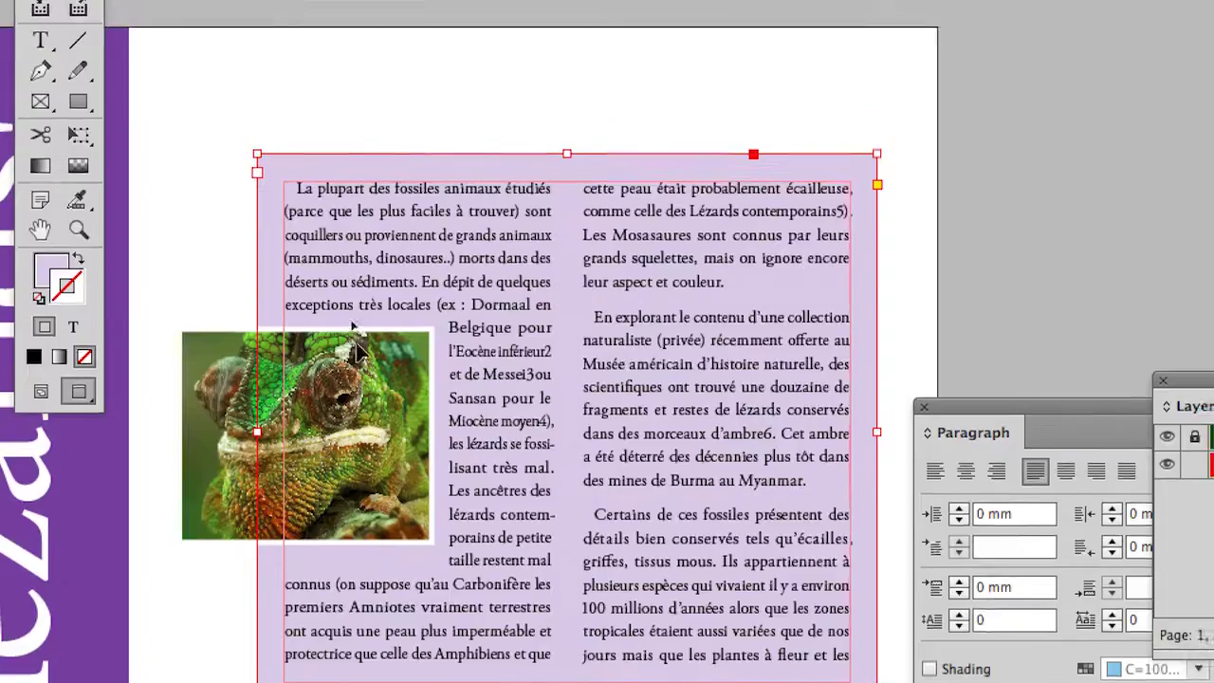
drag(210, 198, 231, 199)
drag(370, 325, 378, 325)
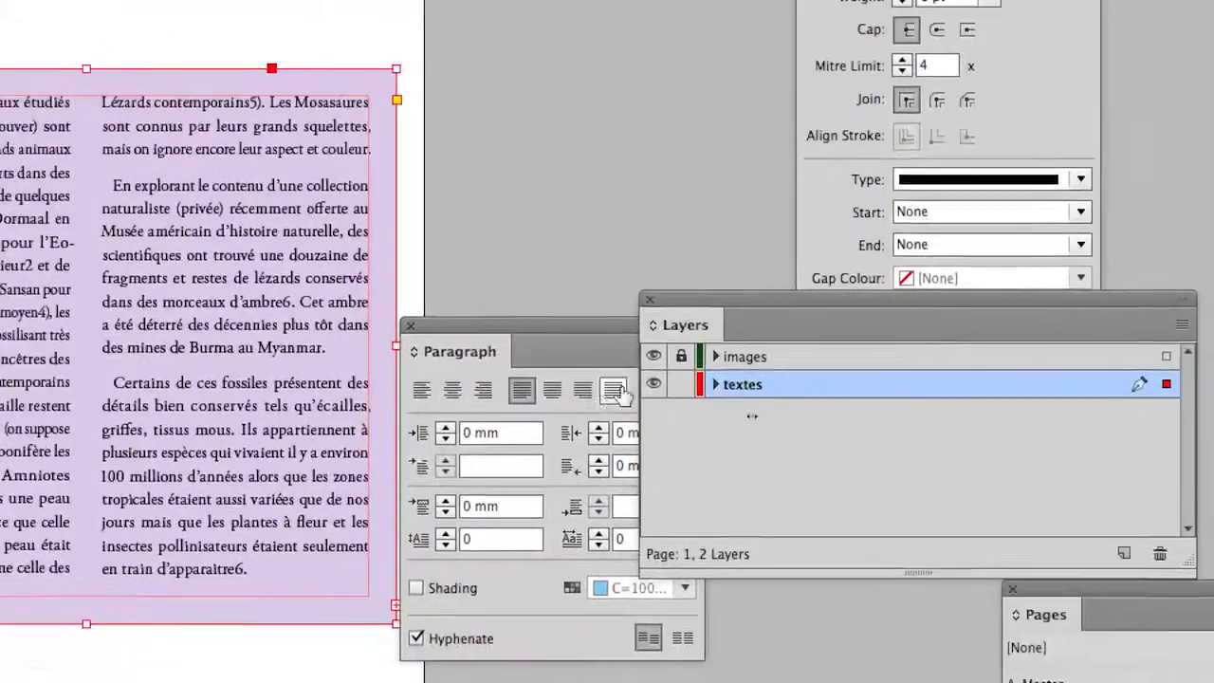
Unlock the images layer and move the chameleon picture up over the text frame's upper-left corner.
click(1213, 446)
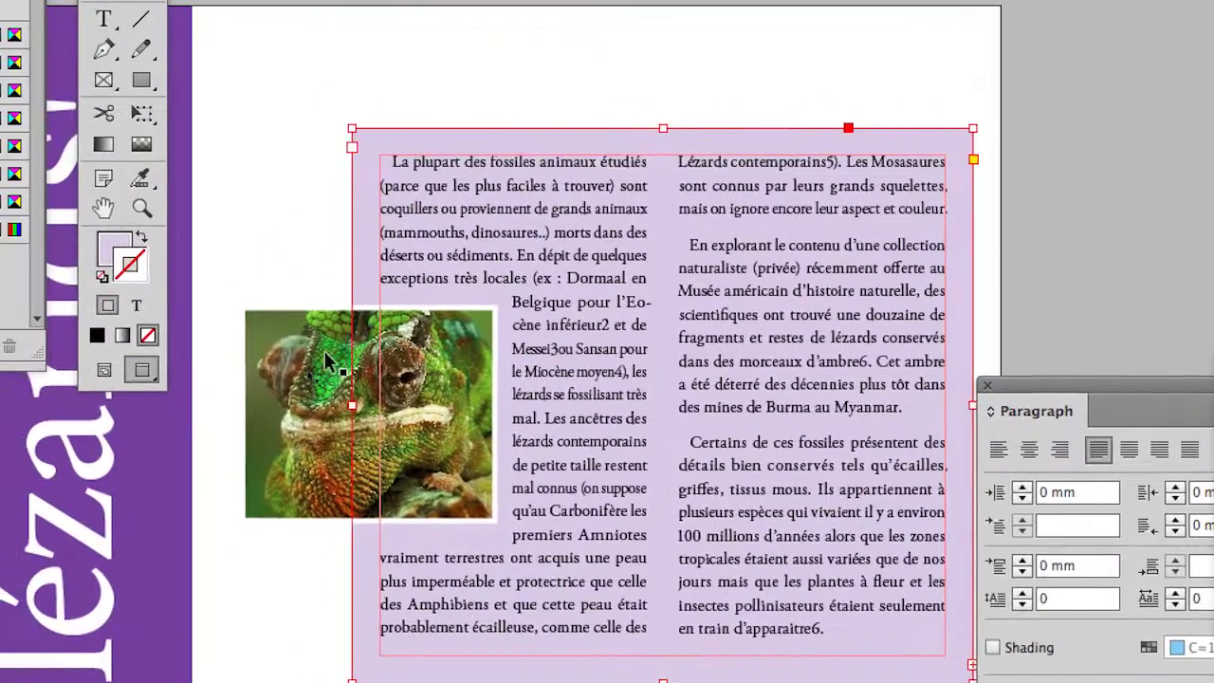
drag(325, 352, 314, 271)
click(409, 266)
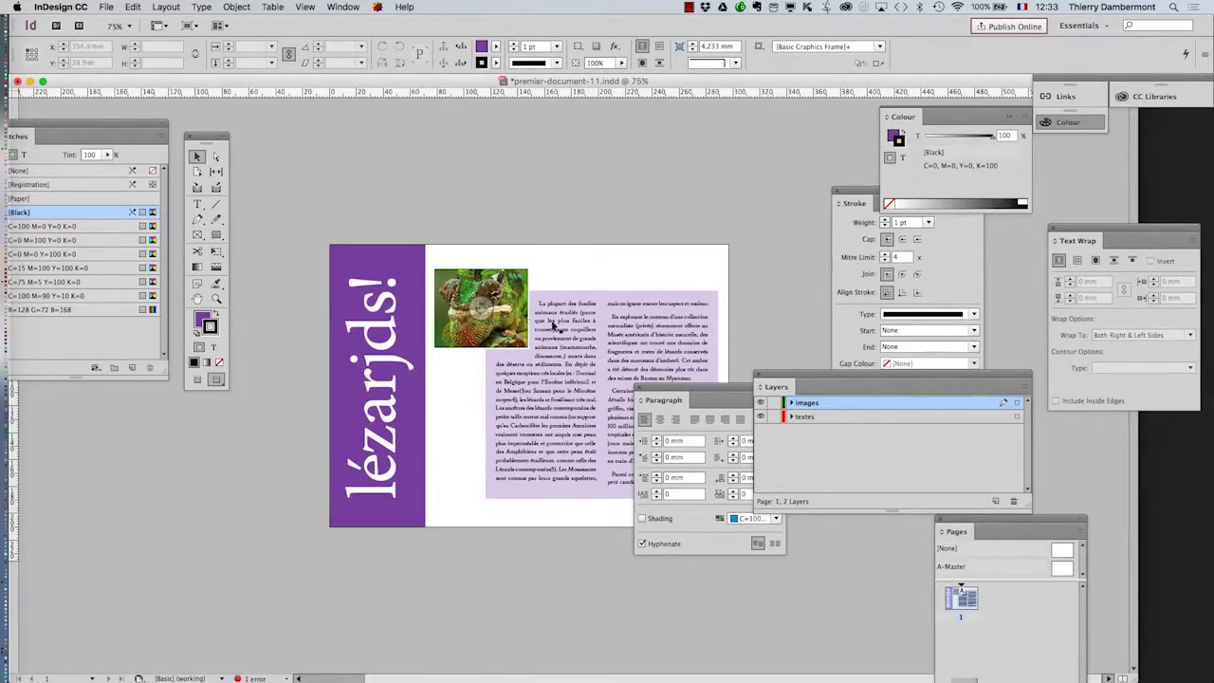
Narrow the text frame to 166 mm by its right edge and move the Paragraph panel below the page.
drag(664, 400, 657, 511)
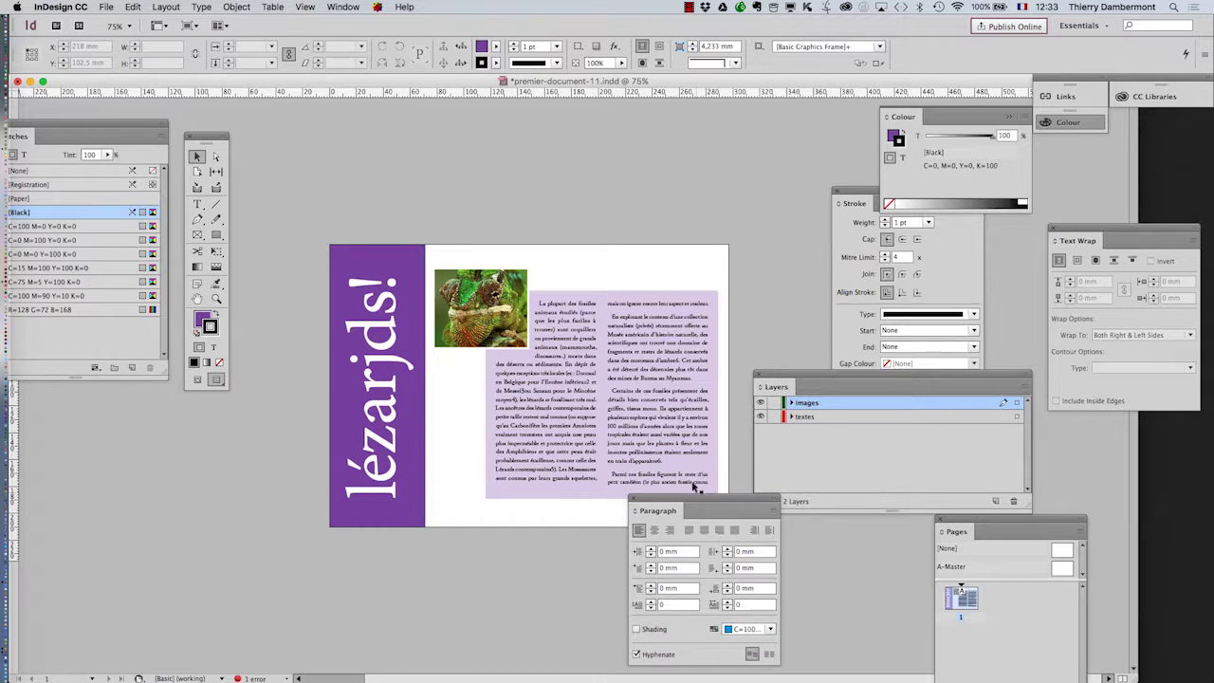
click(682, 381)
mouse_move(717, 393)
mouse_down()
mouse_move(695, 395)
mouse_move(709, 394)
mouse_up()
click(739, 367)
drag(682, 497, 747, 555)
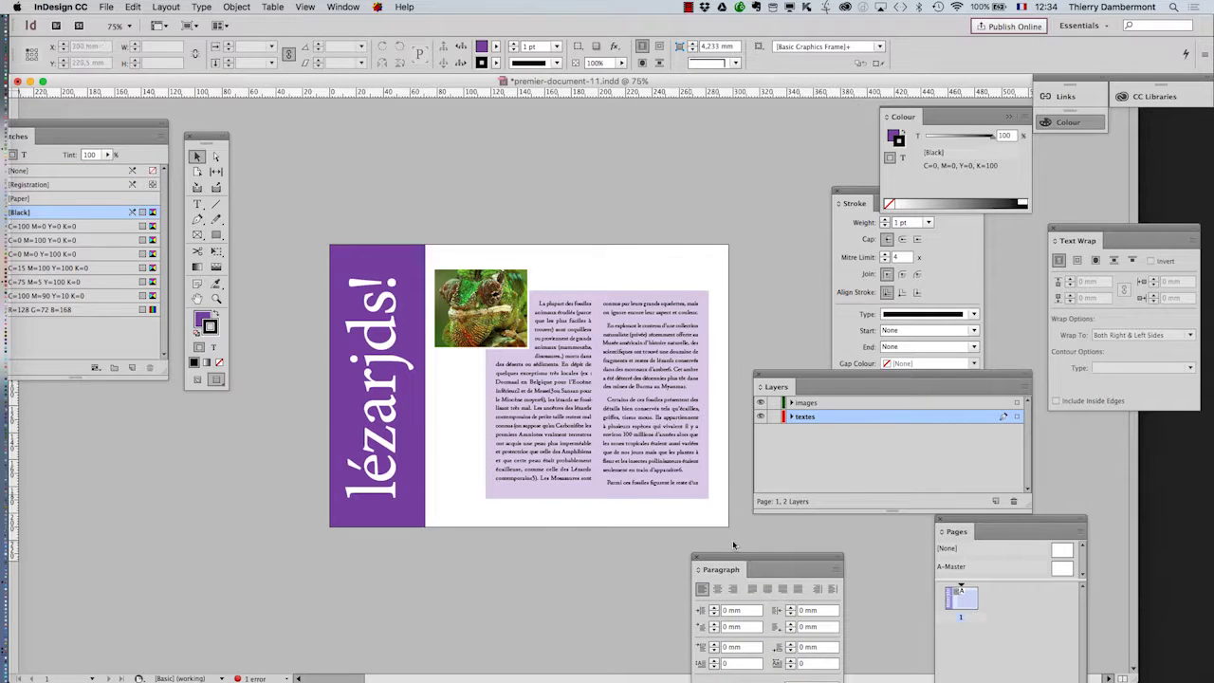
Save the document under the new name premier-document-12.indd in the B1A2 ID folder.
click(107, 7)
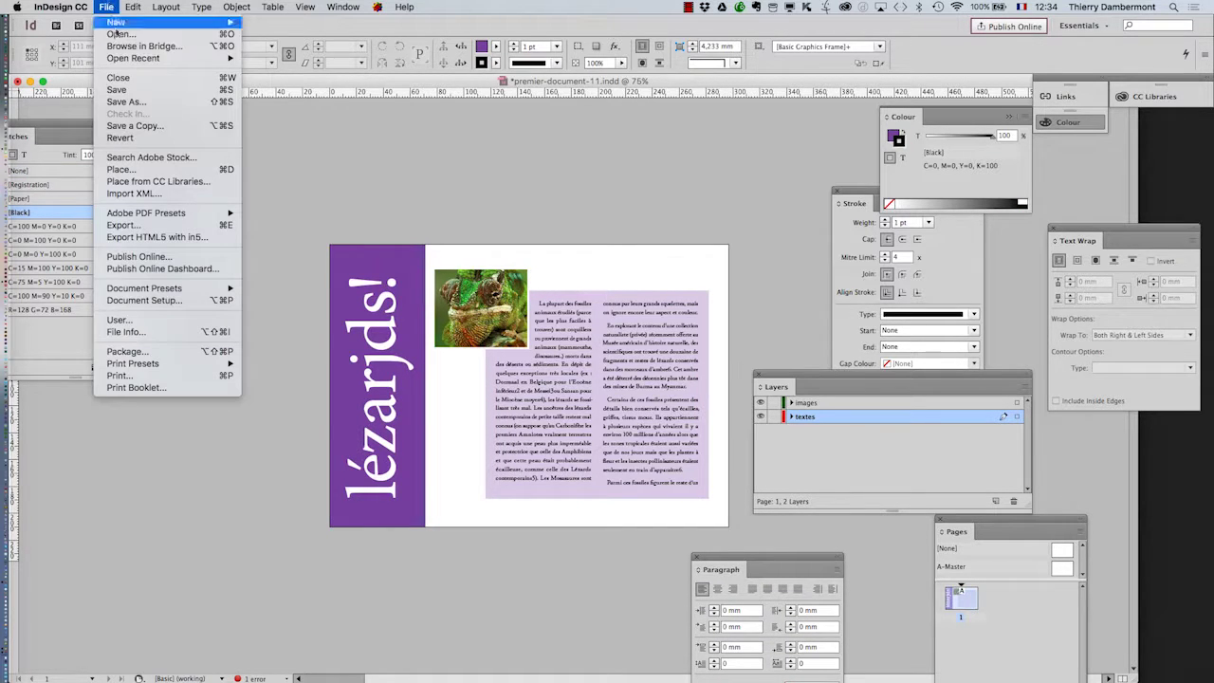
click(124, 101)
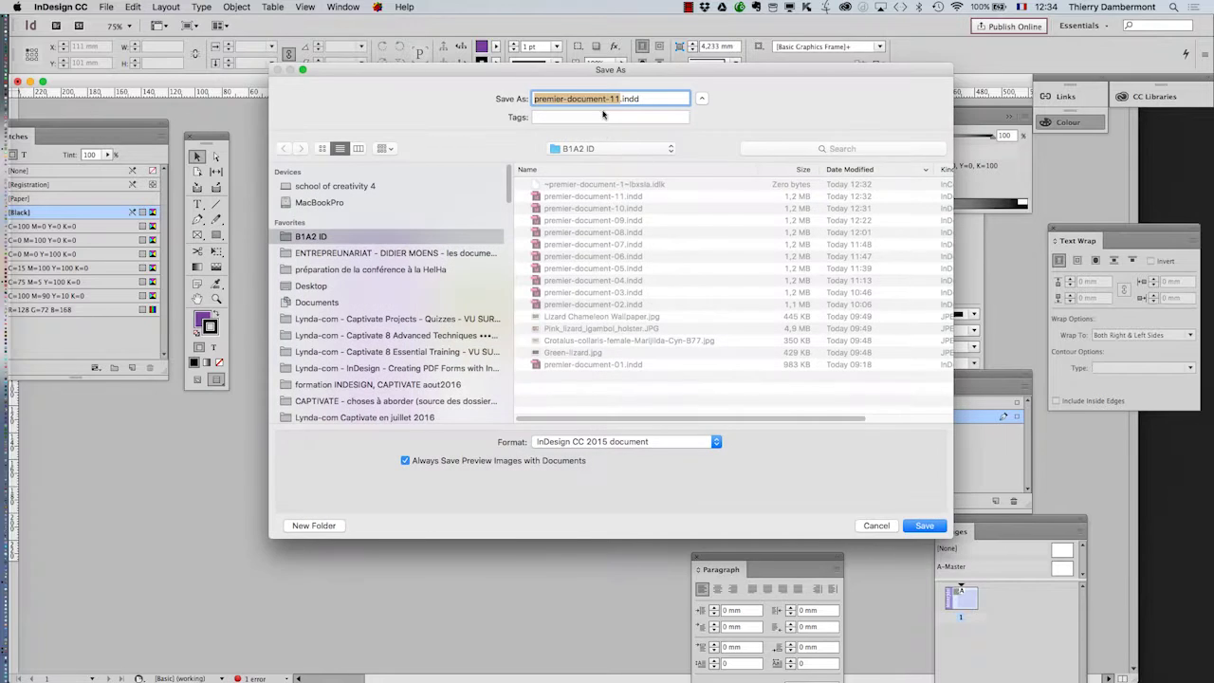
click(617, 99)
key(BackSpace)
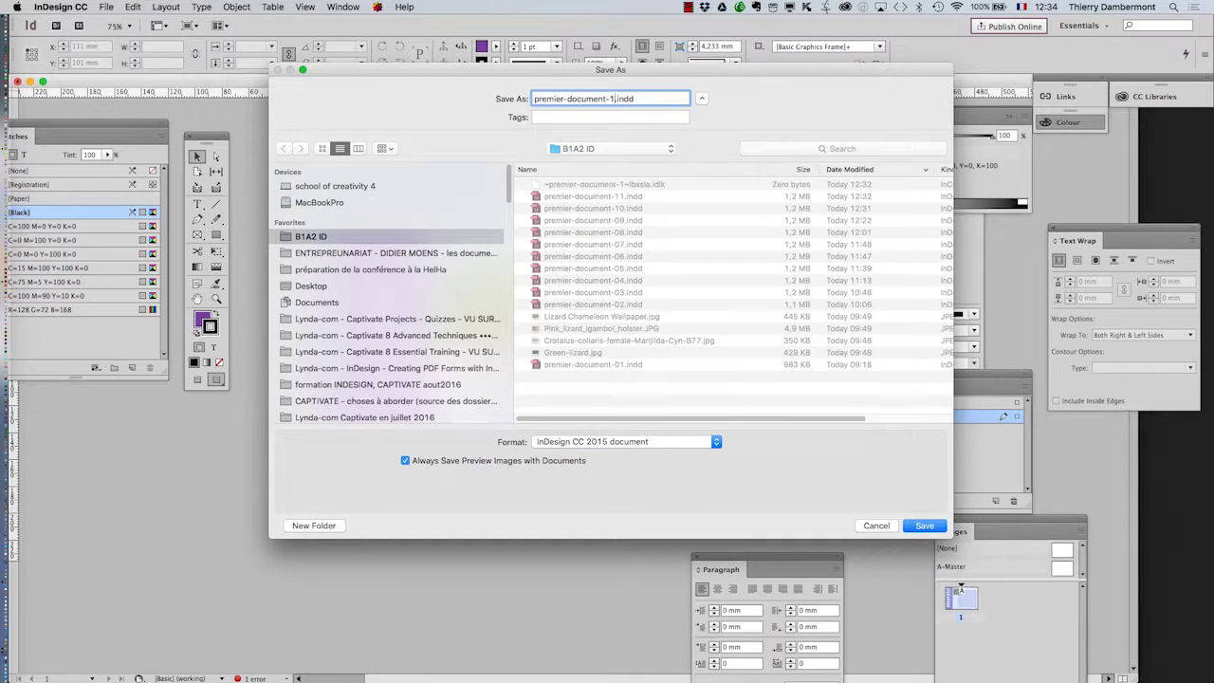
text(2)
key(Return)
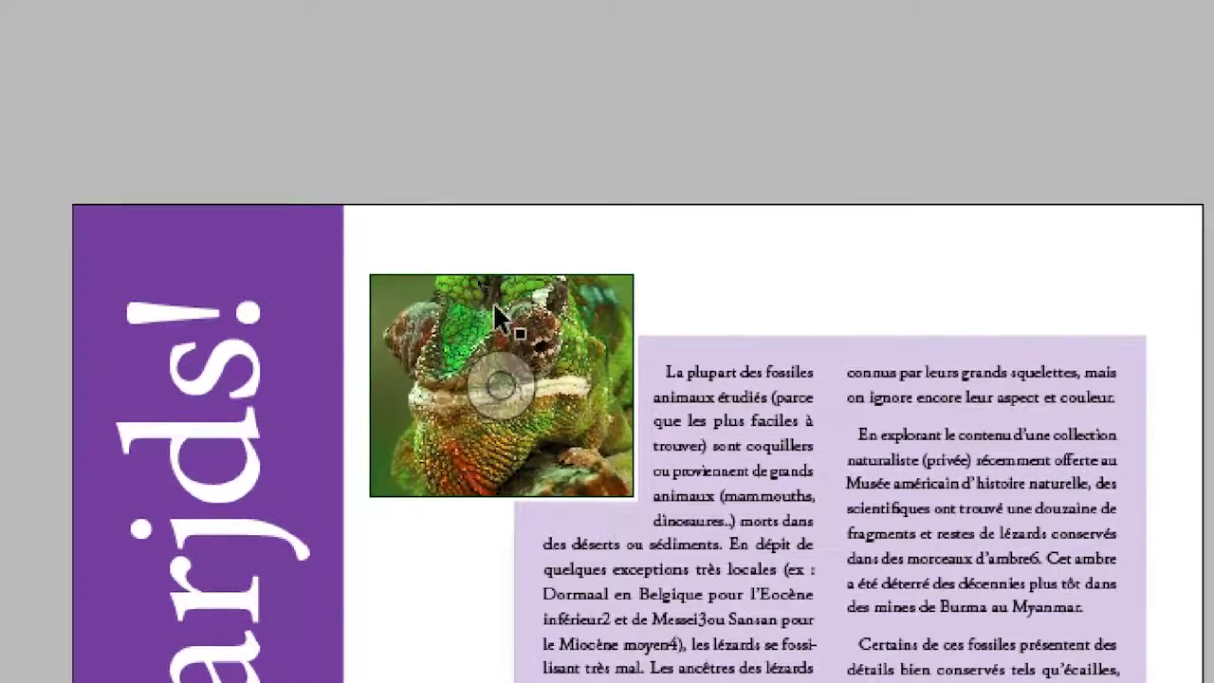
Select the chameleon picture and the lilac text frame in turn, and examine the text wrap and column text up close.
click(492, 302)
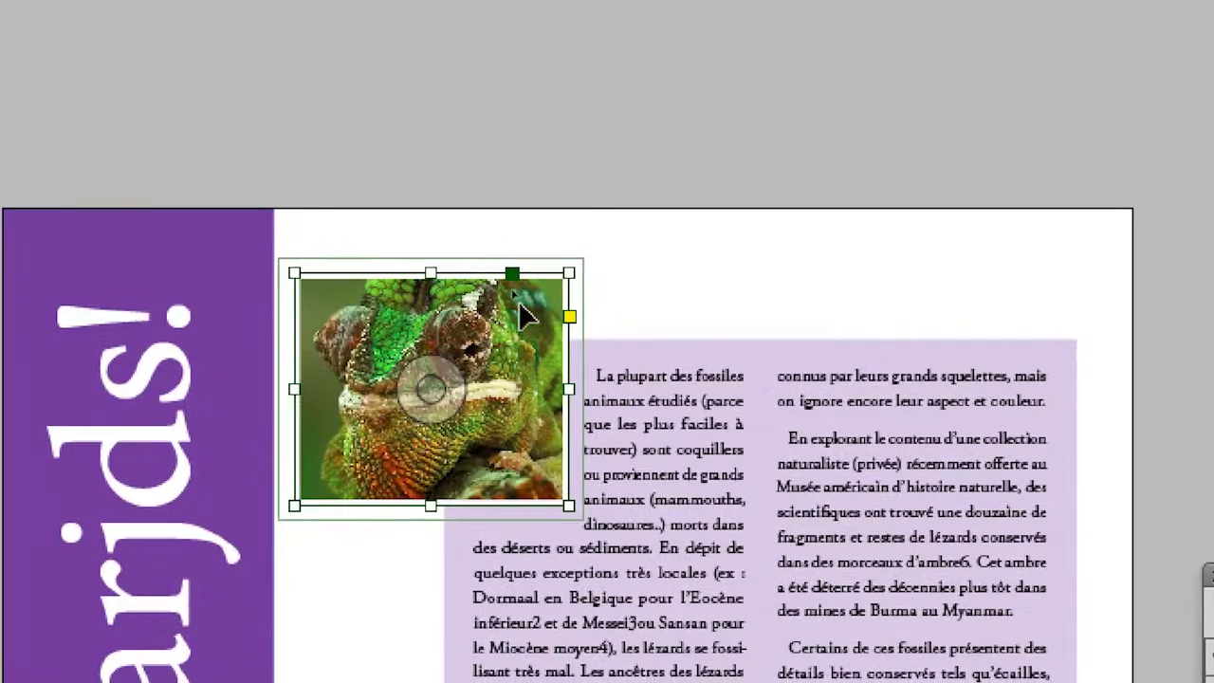
click(649, 353)
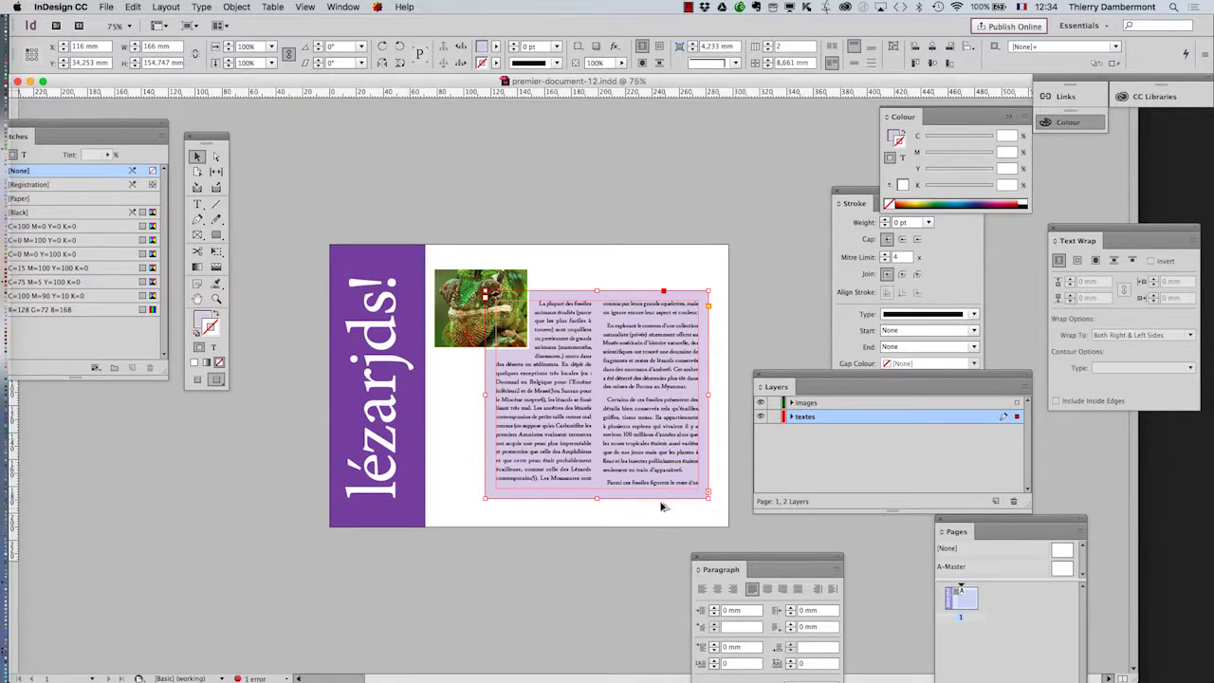
key(super+equal)
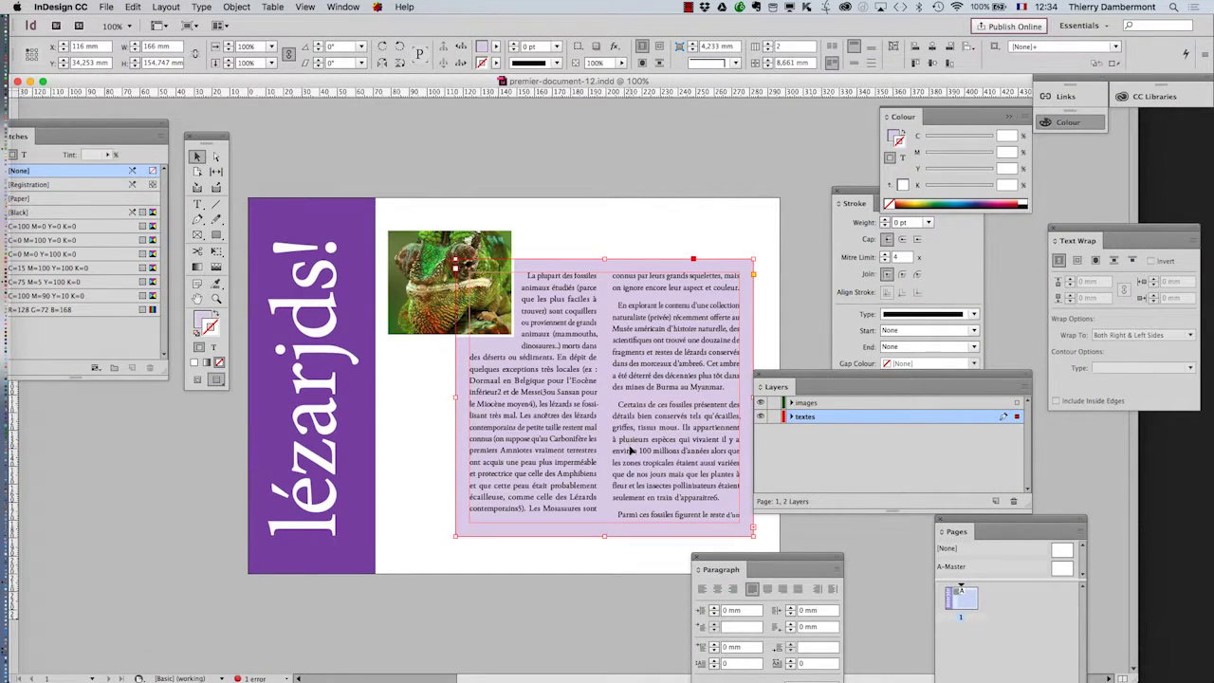
key(super+equal)
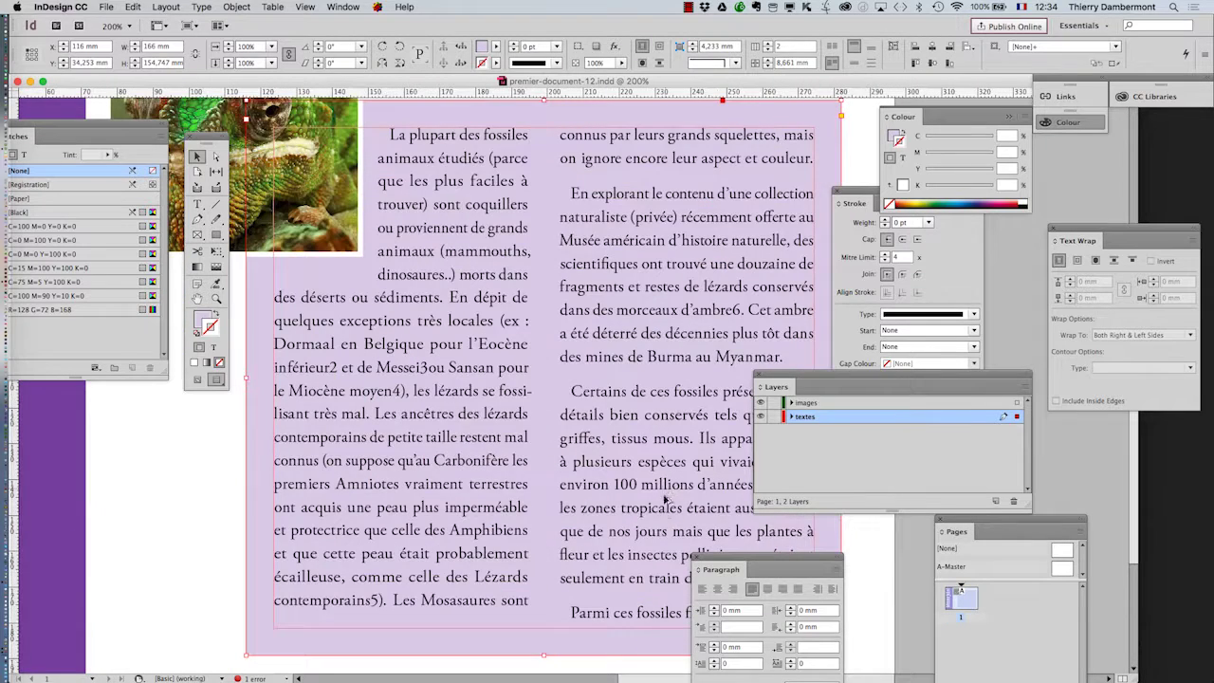
Clear the page by moving the Paragraph and Tools panels to its left and the Layers panel to its right.
drag(758, 563, 211, 521)
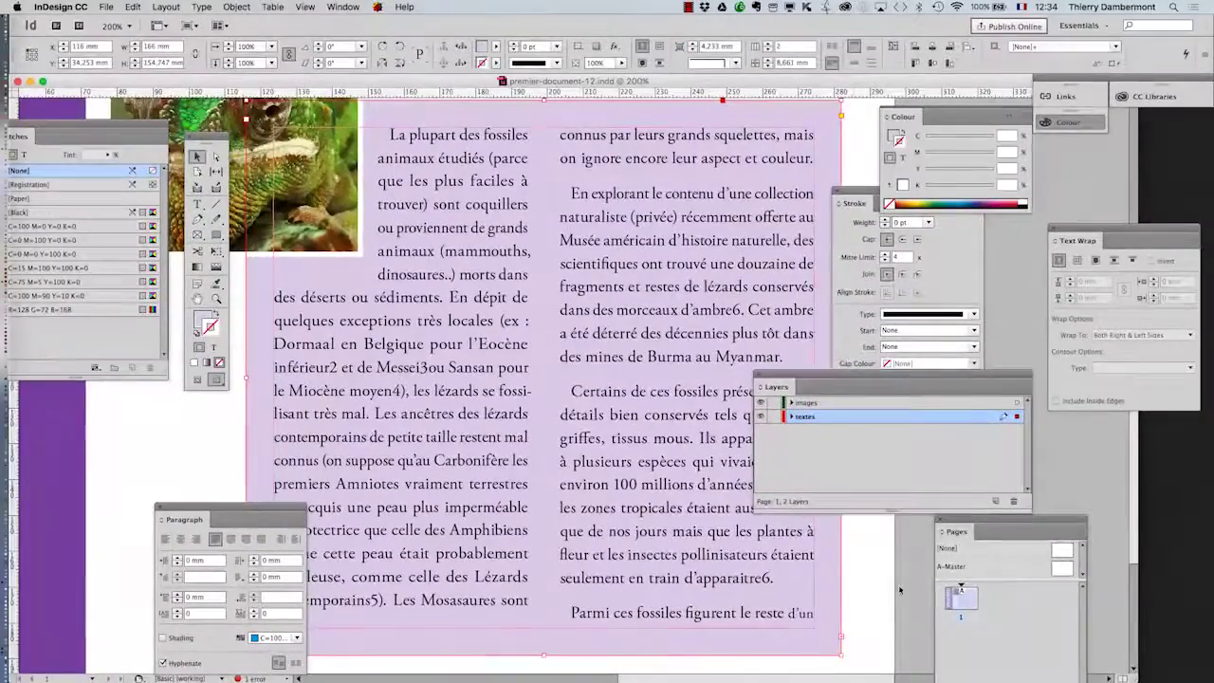
key(super+minus)
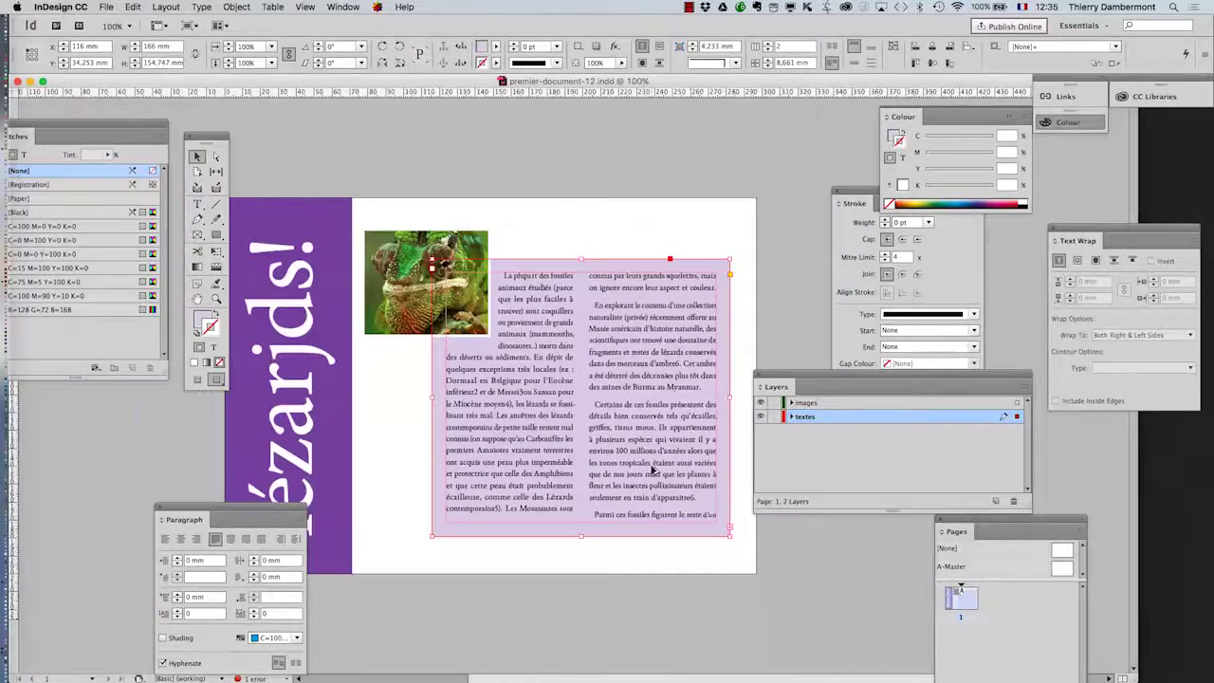
drag(779, 376, 827, 417)
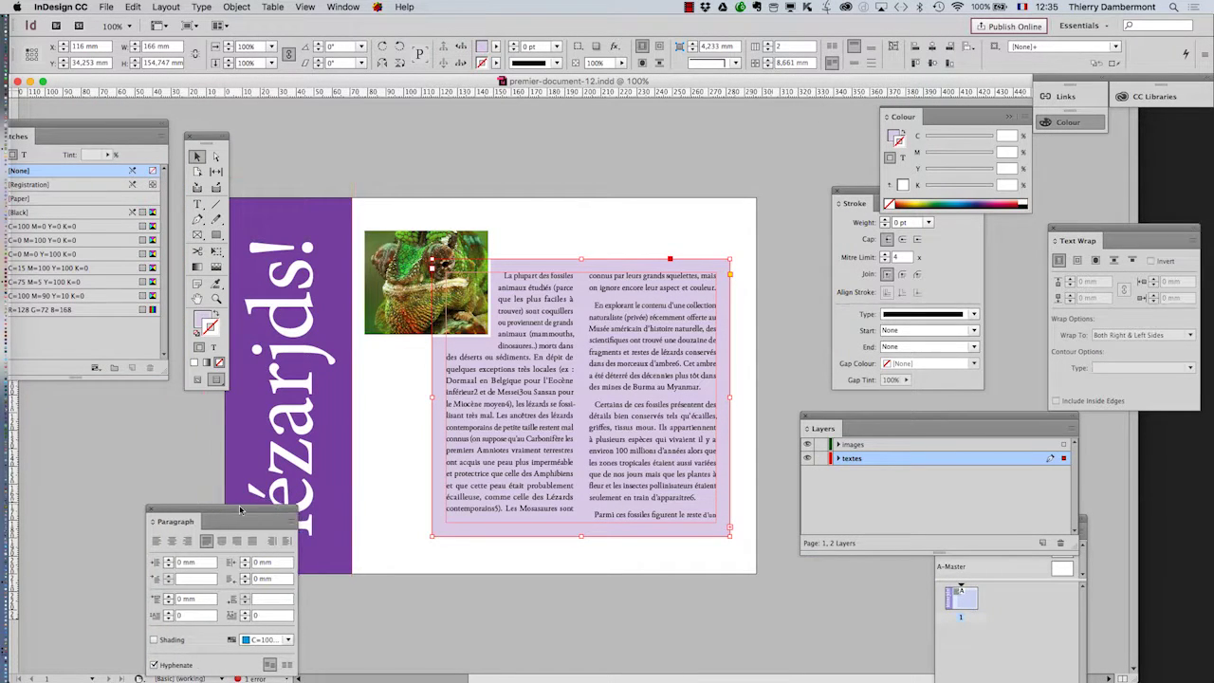
drag(228, 519, 127, 486)
drag(206, 137, 196, 123)
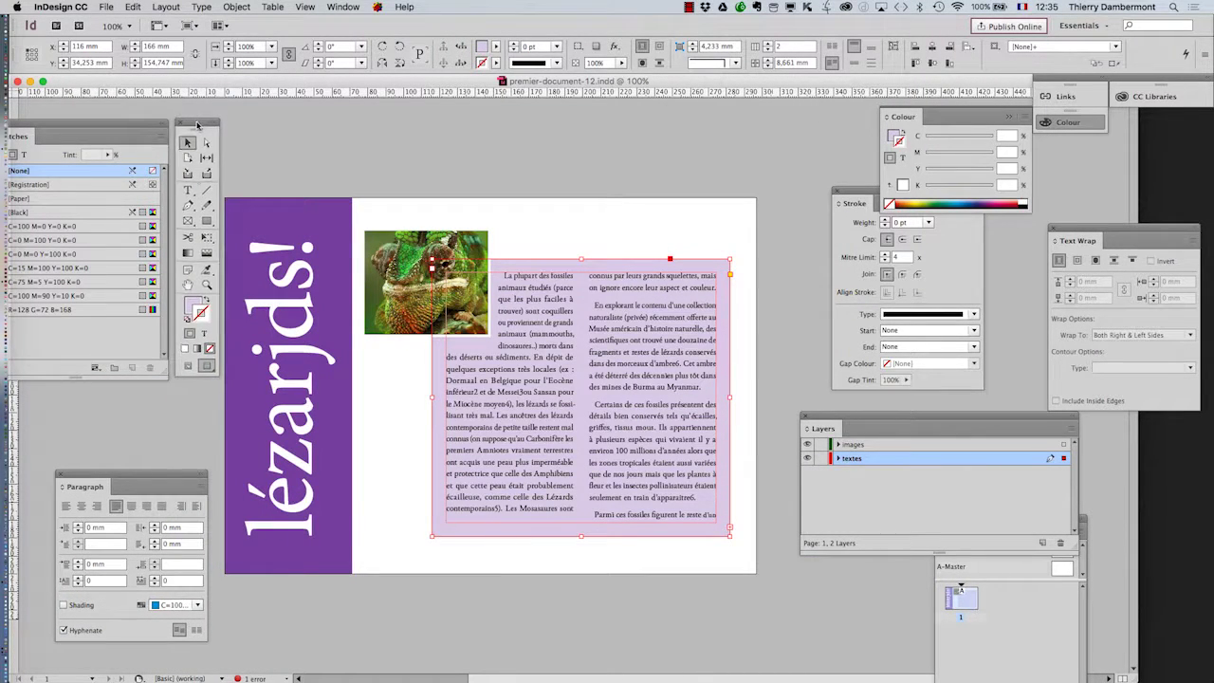
Deselect the text frame and use the Hand tool to shift the page slightly right between the panels.
click(304, 213)
key(h)
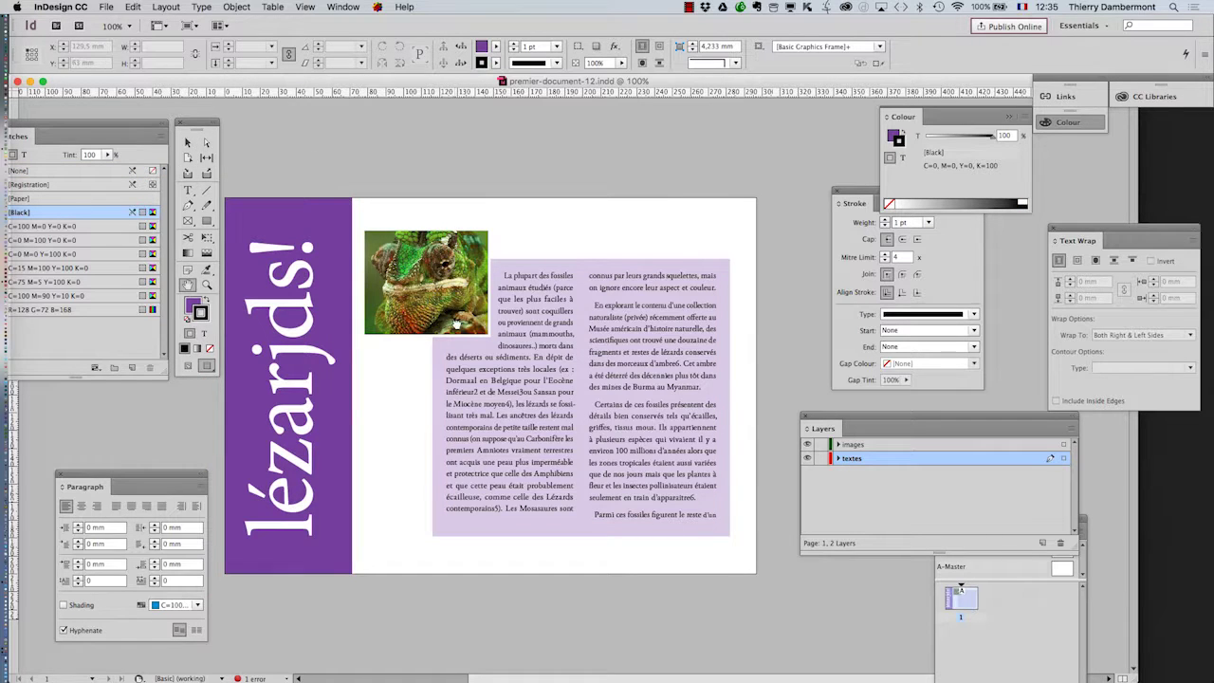
drag(454, 318, 480, 317)
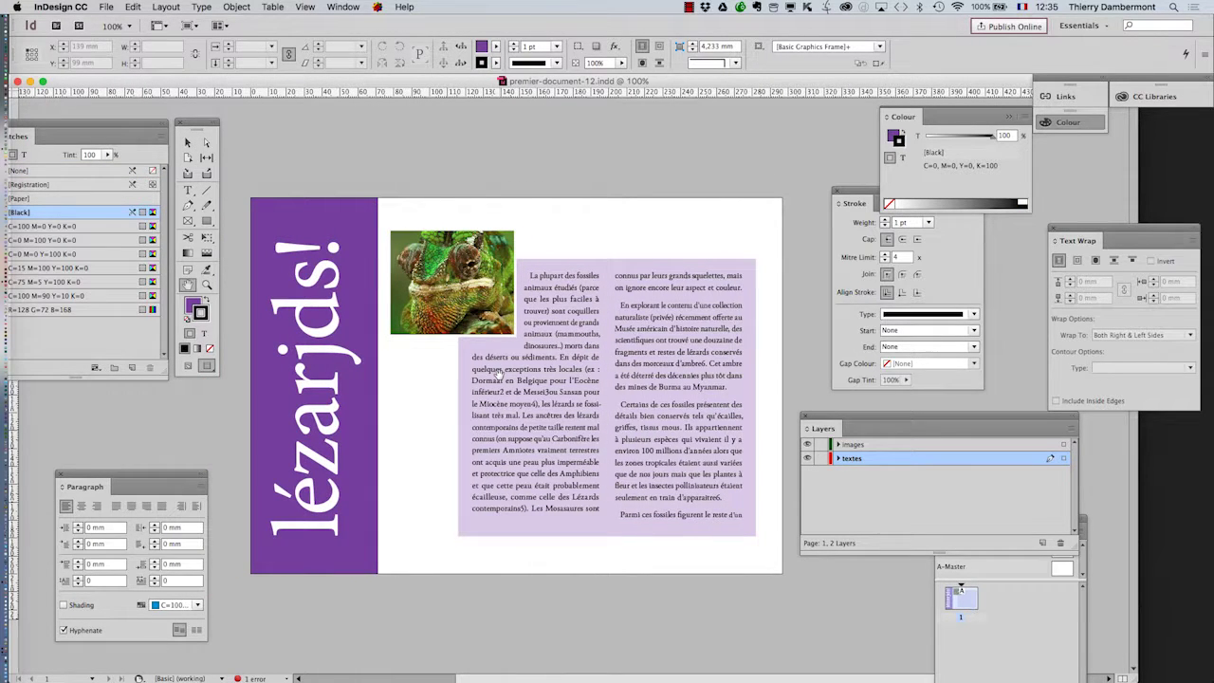